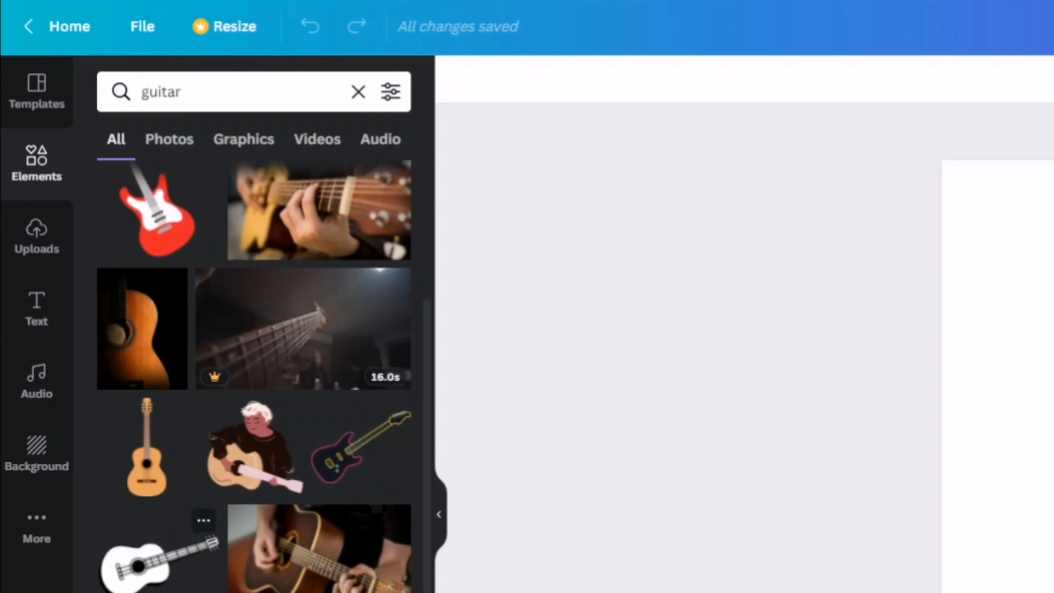
Add the photo of the acoustic guitar on black to the poster and stretch it to the full page height.
{"action": "scroll", "coordinate": [157, 291], "scroll_direction": "up", "scroll_amount": 3}
{"action": "left_click", "coordinate": [142, 420]}
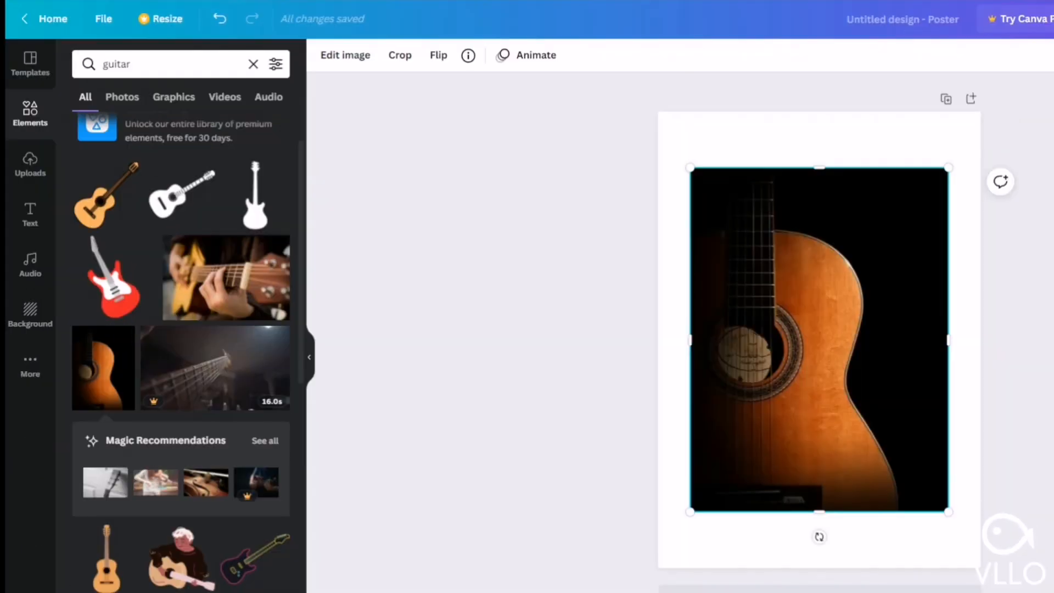
{"action": "left_click_drag", "start_coordinate": [819, 167], "coordinate": [820, 112]}
{"action": "left_click_drag", "start_coordinate": [819, 510], "coordinate": [819, 568]}
Flip the guitar photo horizontally and move it to the left half of the page.
{"action": "left_click", "coordinate": [439, 55]}
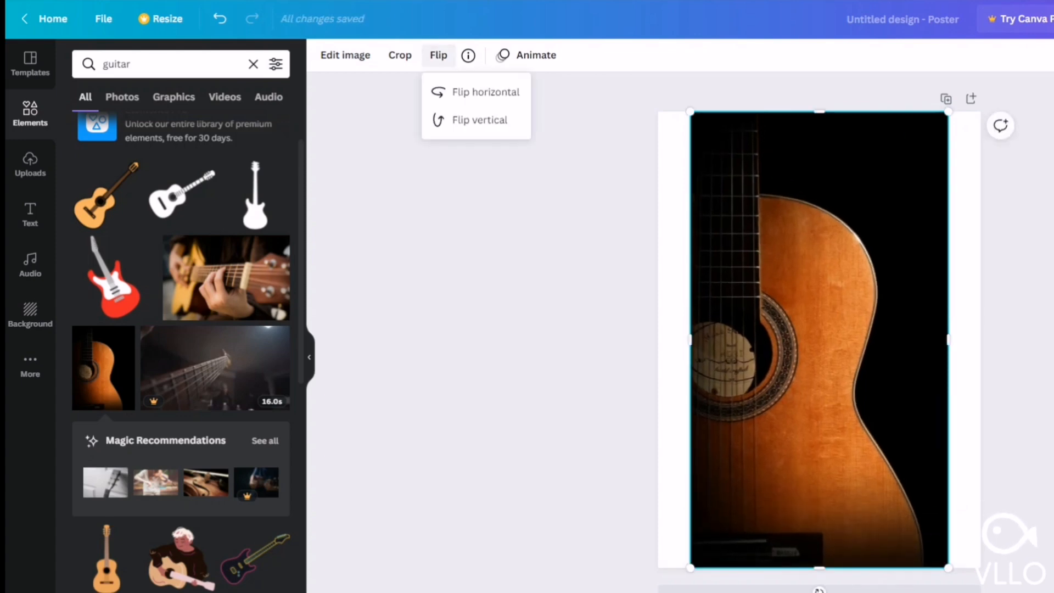
{"action": "left_click", "coordinate": [487, 90]}
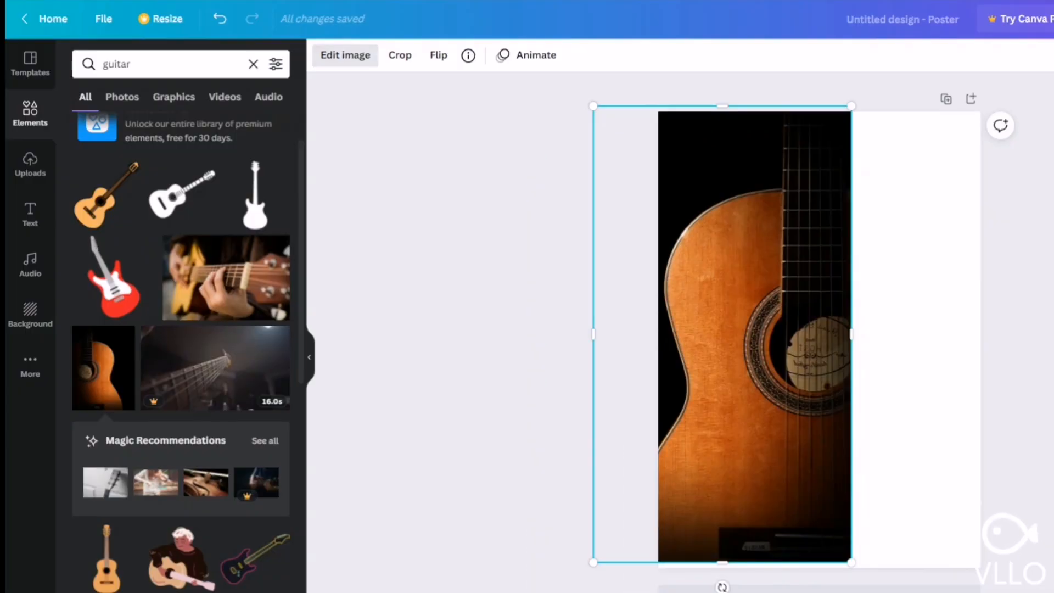
Try several filters on the guitar photo, including Festive and Summer, and choose Selfie.
{"action": "left_click", "coordinate": [345, 55]}
{"action": "left_click", "coordinate": [180, 403]}
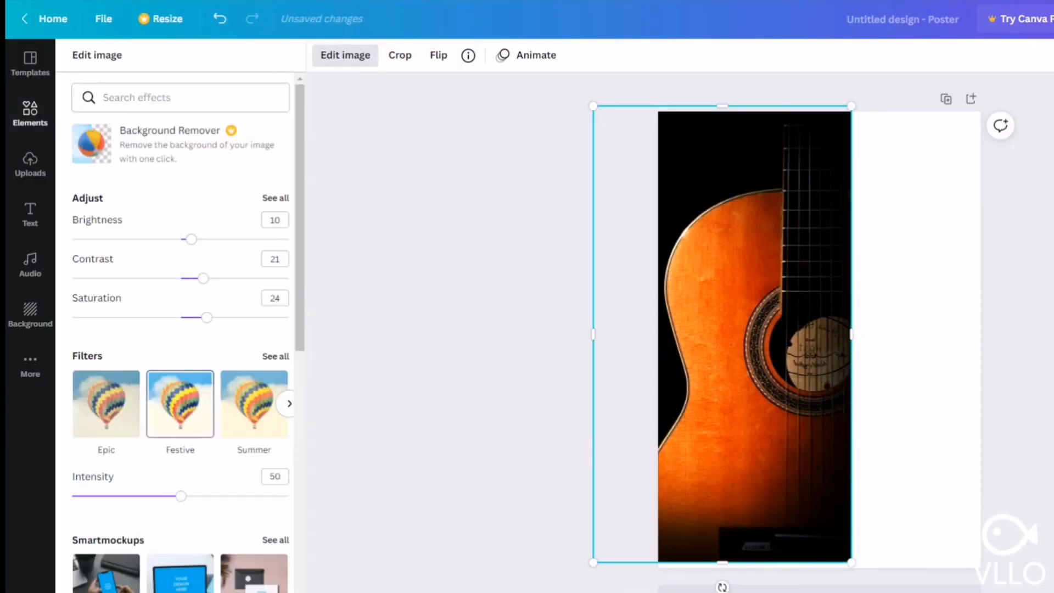
{"action": "left_click", "coordinate": [254, 404]}
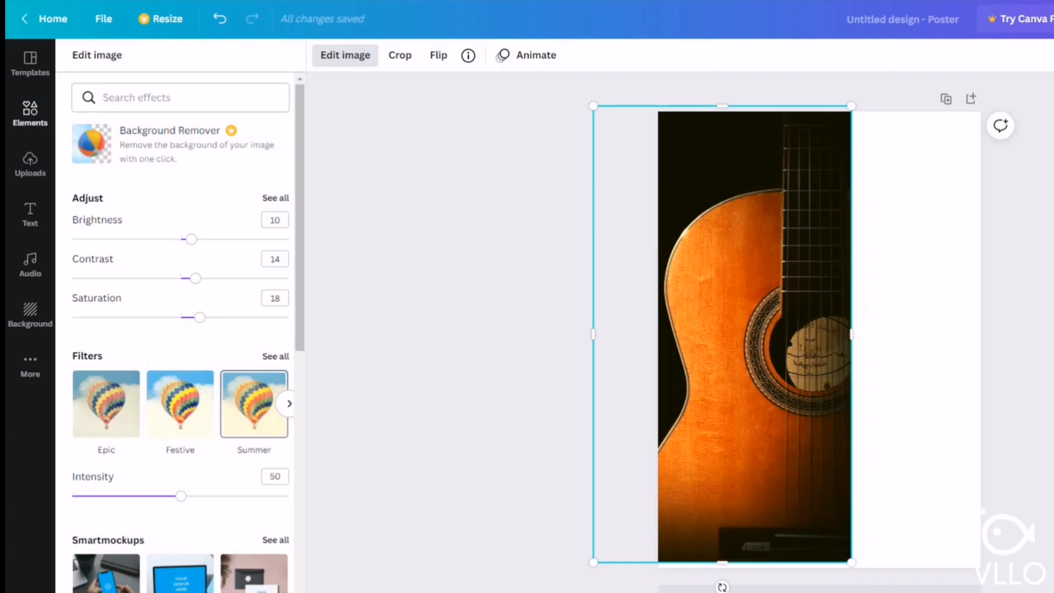
{"action": "left_click", "coordinate": [290, 404]}
{"action": "left_click", "coordinate": [181, 404]}
{"action": "left_click", "coordinate": [290, 403]}
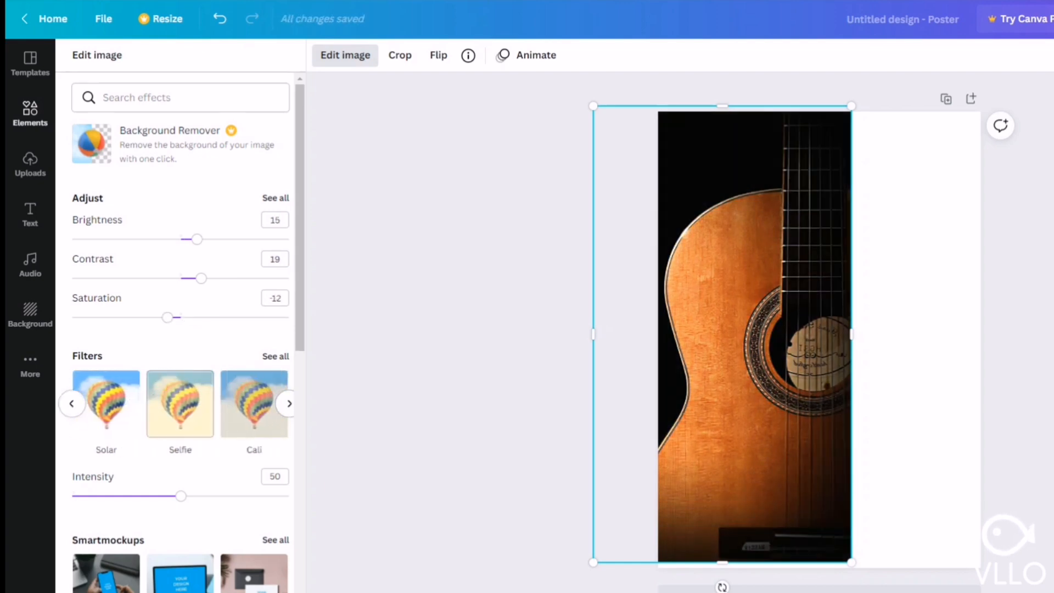
{"action": "left_click", "coordinate": [180, 404]}
Align the guitar photo with the page's top edge and crop its right side to about the page's vertical centre.
{"action": "left_click_drag", "start_coordinate": [755, 334], "coordinate": [753, 339]}
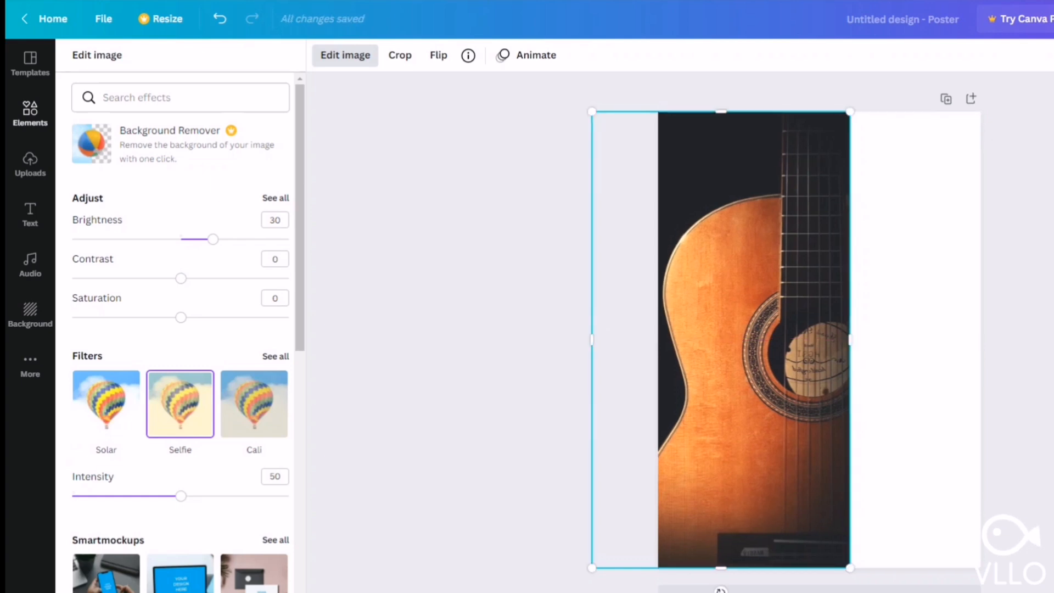
{"action": "left_click_drag", "start_coordinate": [850, 339], "coordinate": [820, 339]}
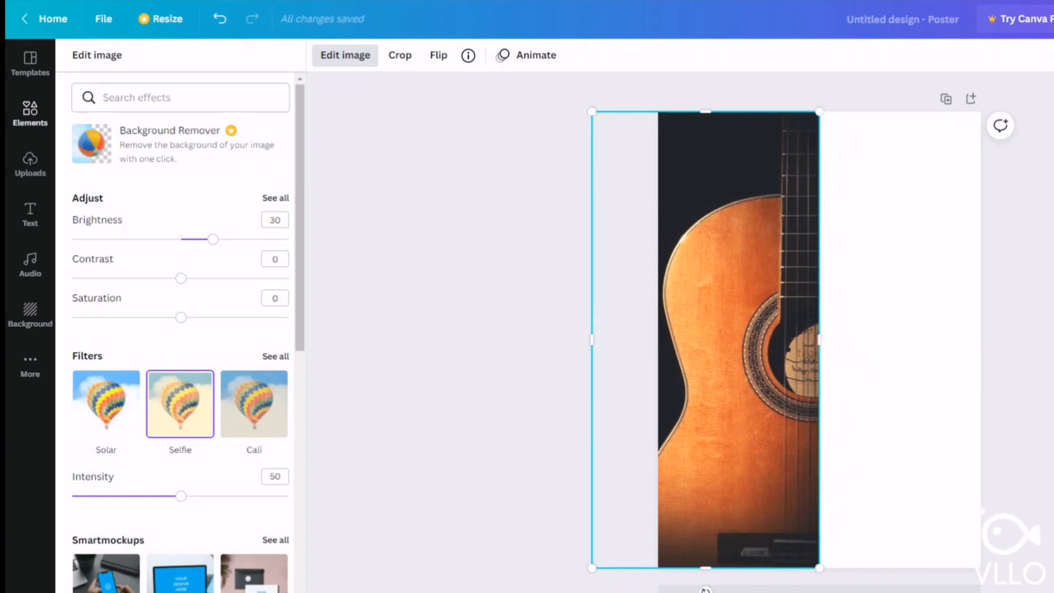
{"action": "left_click_drag", "start_coordinate": [738, 339], "coordinate": [745, 340]}
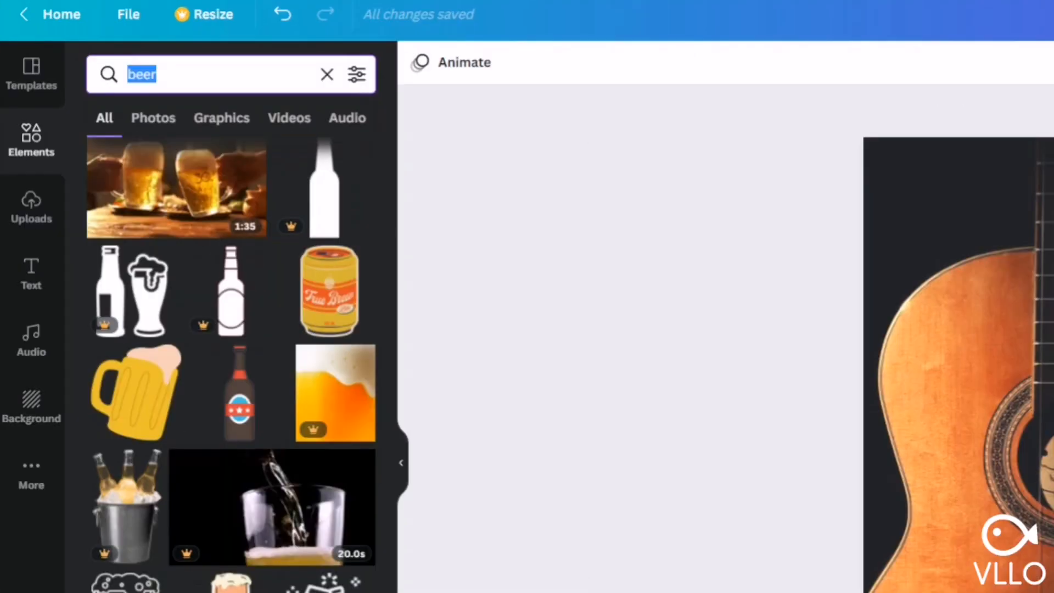
Search the elements for "cold beer" and add the photo of a full beer glass beside a bottle.
{"action": "type", "text": "cold beer"}
{"action": "key", "text": "Return"}
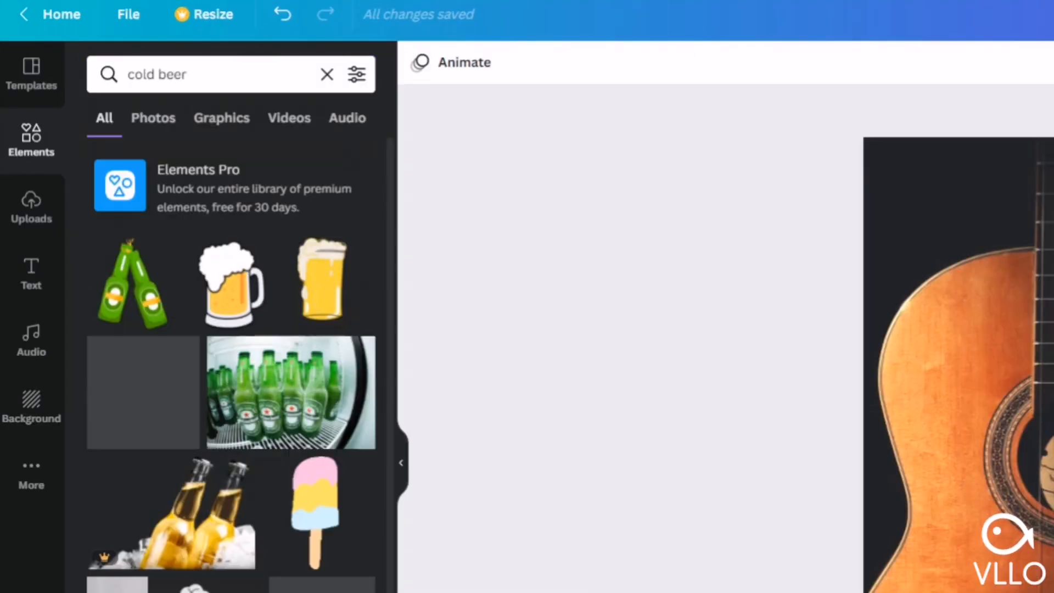
{"action": "scroll", "coordinate": [230, 363], "scroll_direction": "down", "scroll_amount": 5}
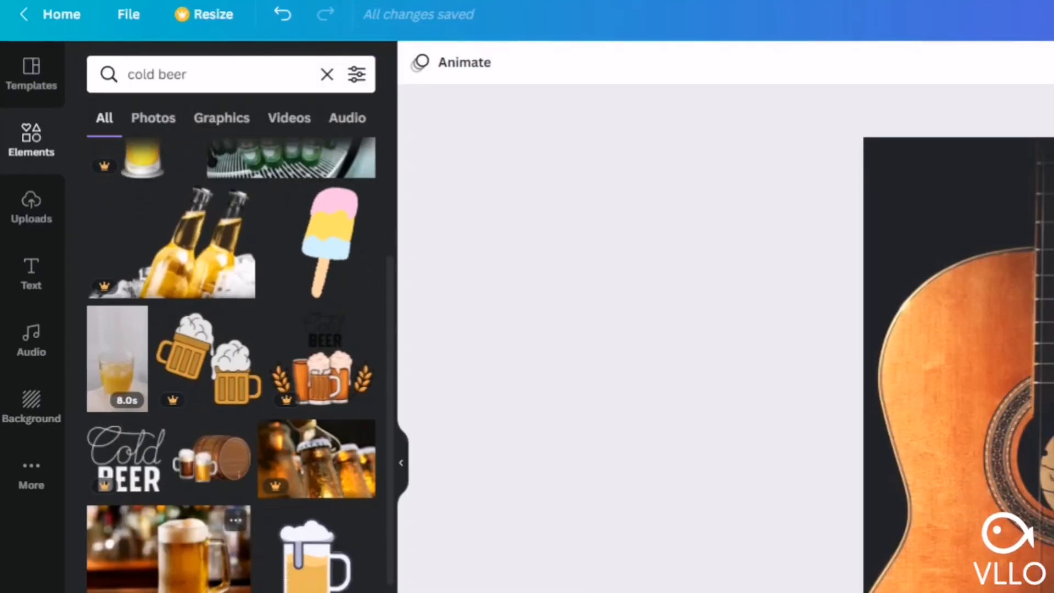
{"action": "scroll", "coordinate": [230, 363], "scroll_direction": "down", "scroll_amount": 7}
{"action": "scroll", "coordinate": [230, 363], "scroll_direction": "down", "scroll_amount": 3}
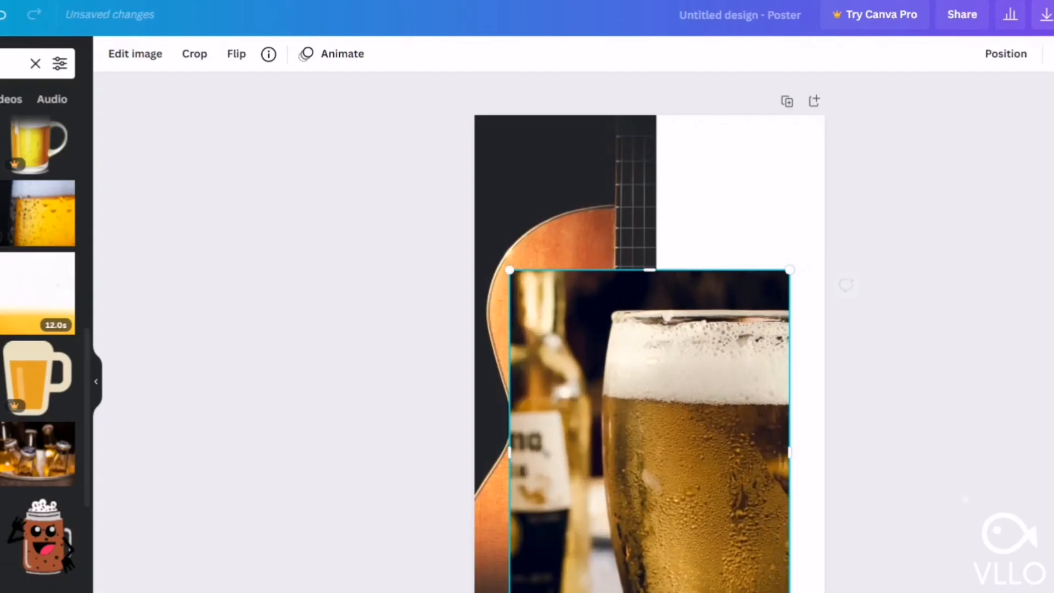
Enlarge the beer photo upward, place it over the right half of the poster, and send it behind the guitar photo.
{"action": "left_click_drag", "start_coordinate": [650, 270], "coordinate": [649, 115]}
{"action": "left_click_drag", "start_coordinate": [650, 354], "coordinate": [708, 319]}
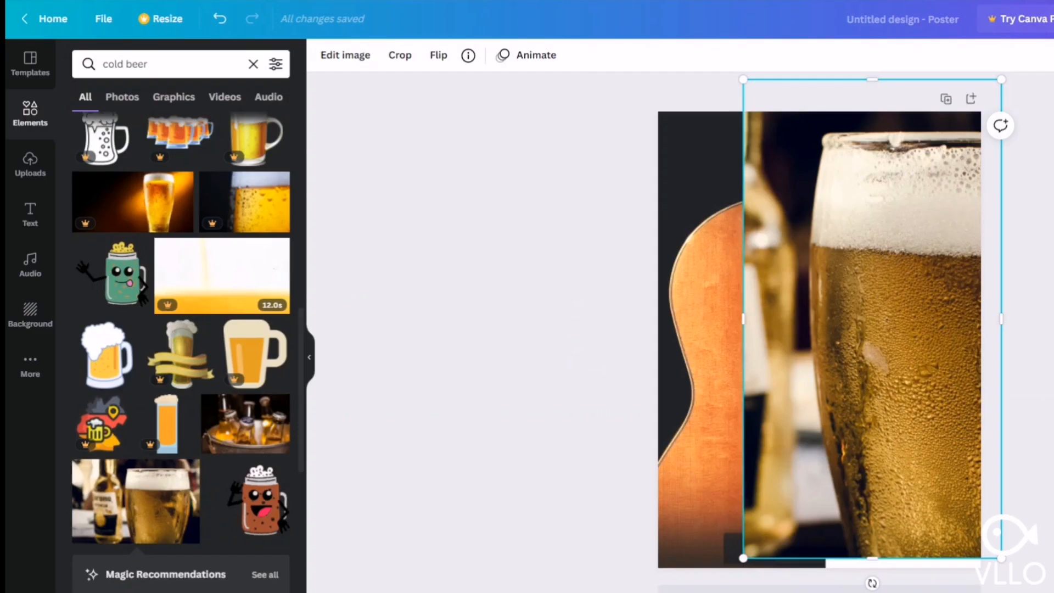
{"action": "right_click", "coordinate": [683, 263]}
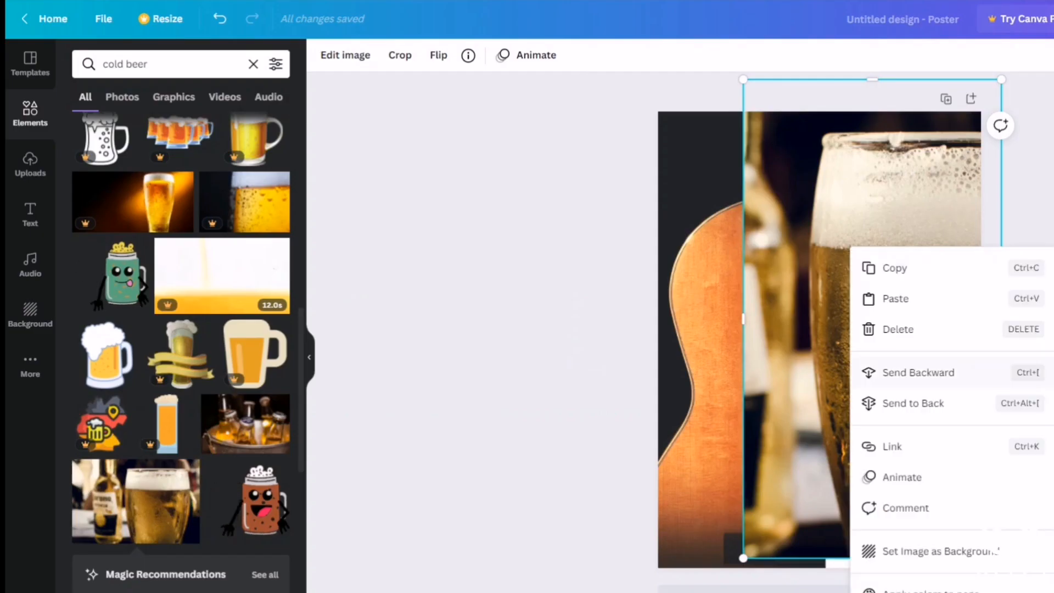
{"action": "left_click", "coordinate": [918, 373]}
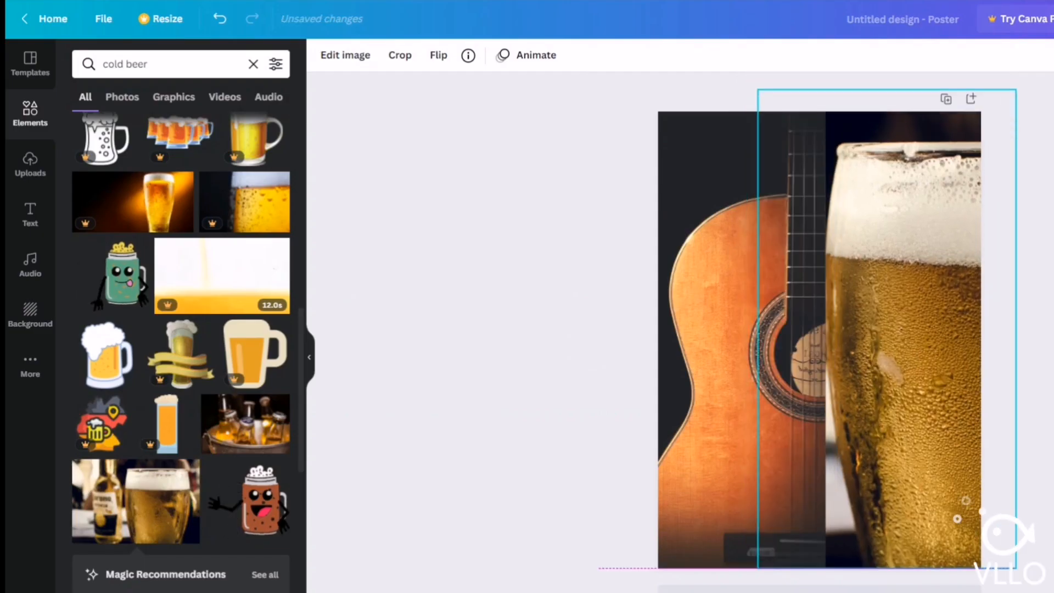
Scale down the beer photo and align it with the page's top edge beside the guitar photo.
{"action": "left_click_drag", "start_coordinate": [887, 330], "coordinate": [887, 317]}
{"action": "left_click_drag", "start_coordinate": [758, 78], "coordinate": [778, 117]}
{"action": "left_click_drag", "start_coordinate": [887, 330], "coordinate": [875, 324]}
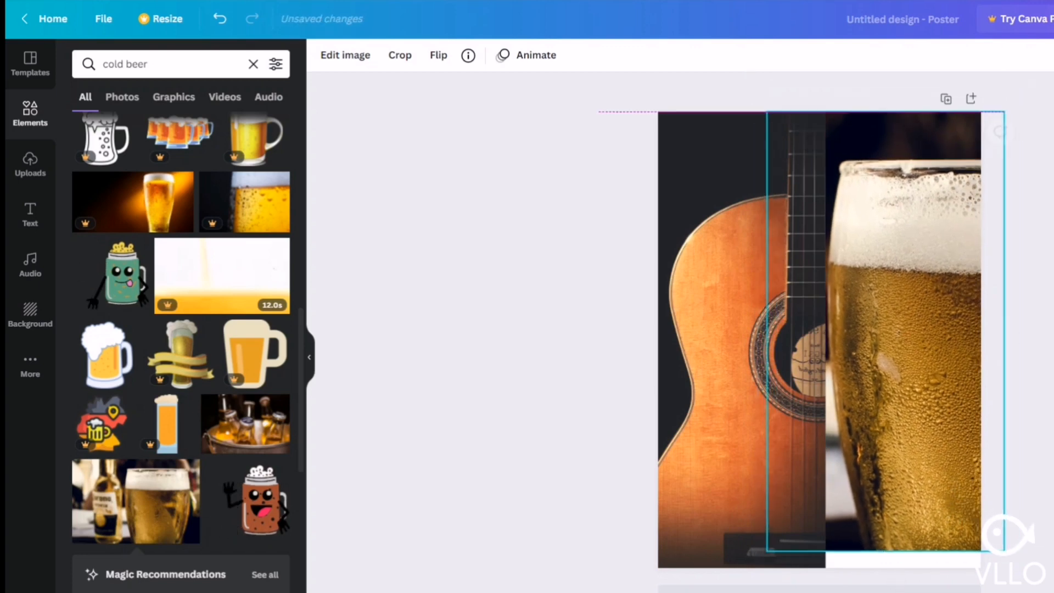
{"action": "left_click_drag", "start_coordinate": [876, 323], "coordinate": [897, 323]}
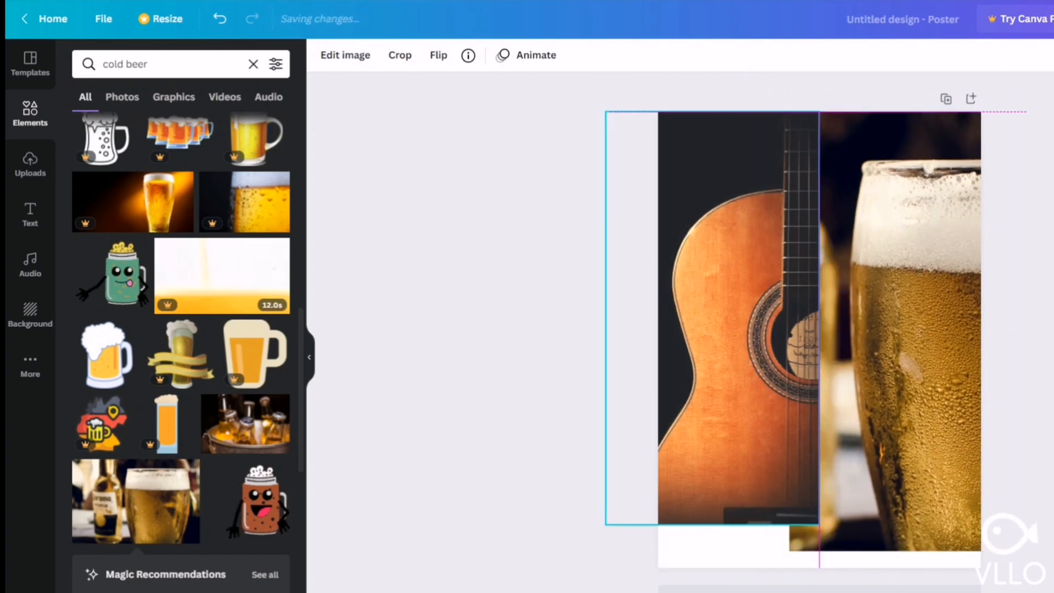
Align the guitar photo with the page's top edge and extend its lower edge to match the beer photo.
{"action": "left_click_drag", "start_coordinate": [713, 319], "coordinate": [718, 318]}
{"action": "left_click_drag", "start_coordinate": [717, 525], "coordinate": [717, 550]}
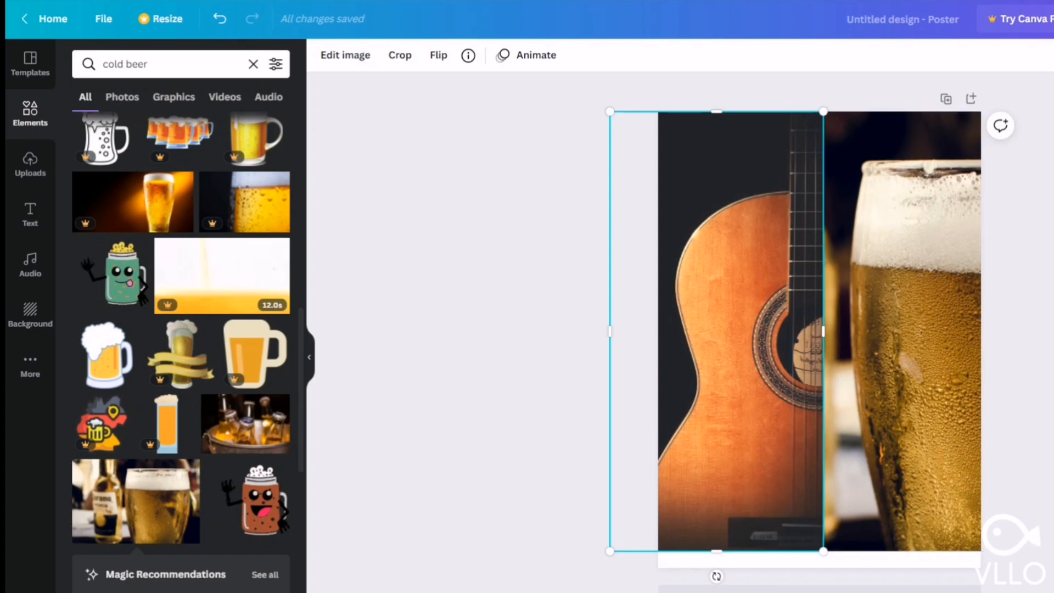
Apply the Festive filter to the guitar photo and the Summer filter to the beer photo.
{"action": "left_click", "coordinate": [346, 55]}
{"action": "left_click", "coordinate": [180, 532]}
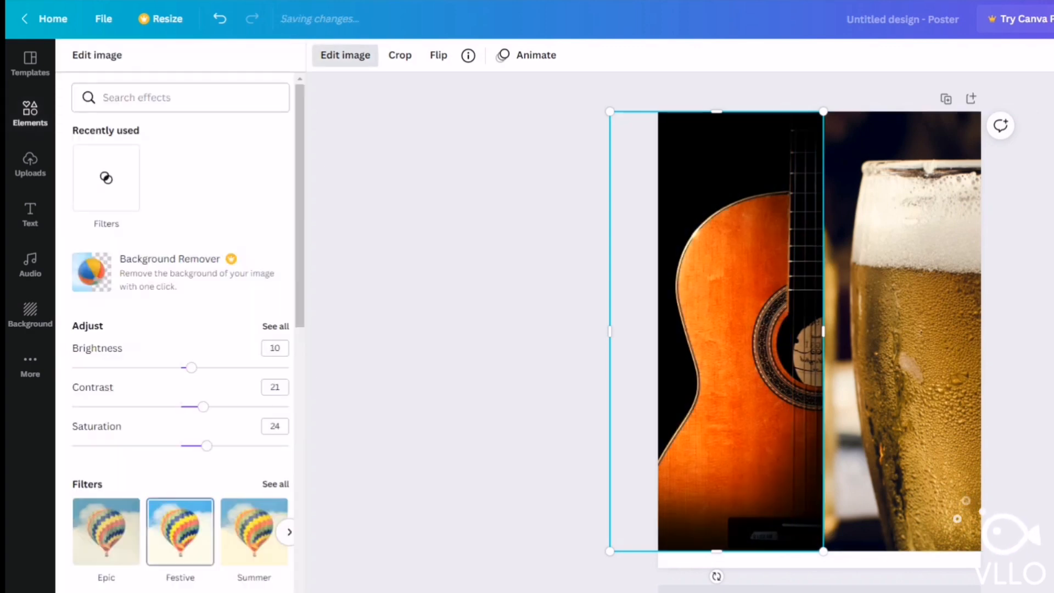
{"action": "left_click", "coordinate": [971, 522]}
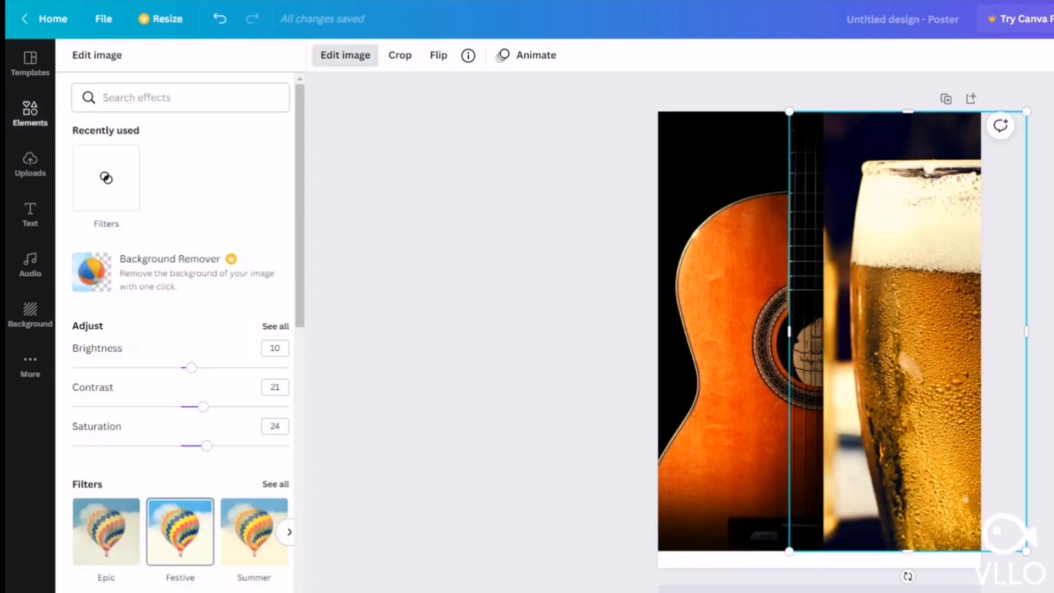
{"action": "left_click", "coordinate": [254, 531]}
Set the page background to a custom very dark brown colour.
{"action": "left_click", "coordinate": [31, 313]}
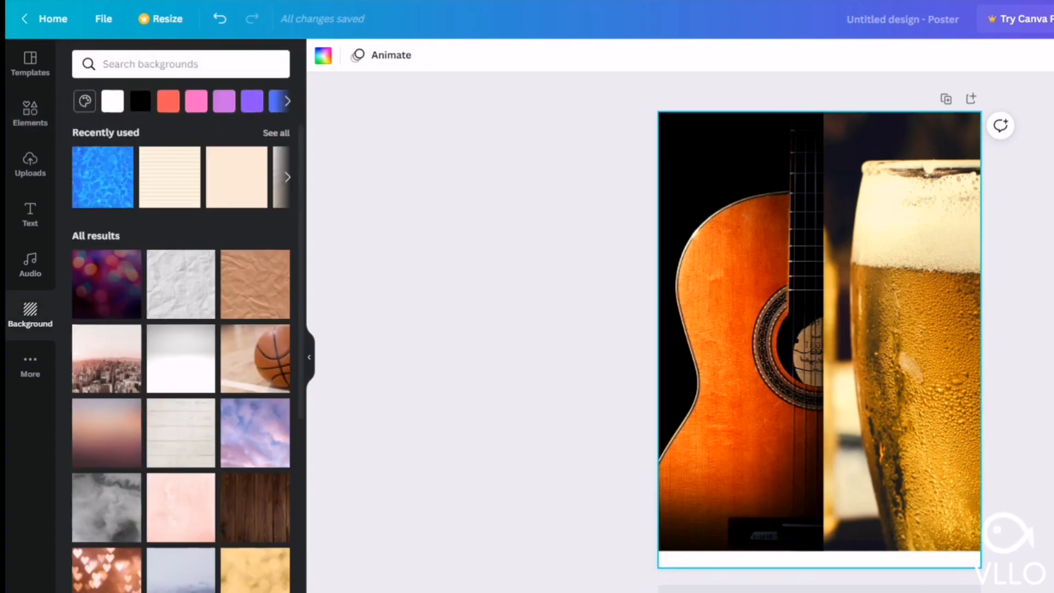
{"action": "left_click", "coordinate": [85, 101]}
{"action": "scroll", "coordinate": [181, 226], "scroll_direction": "down", "scroll_amount": 1}
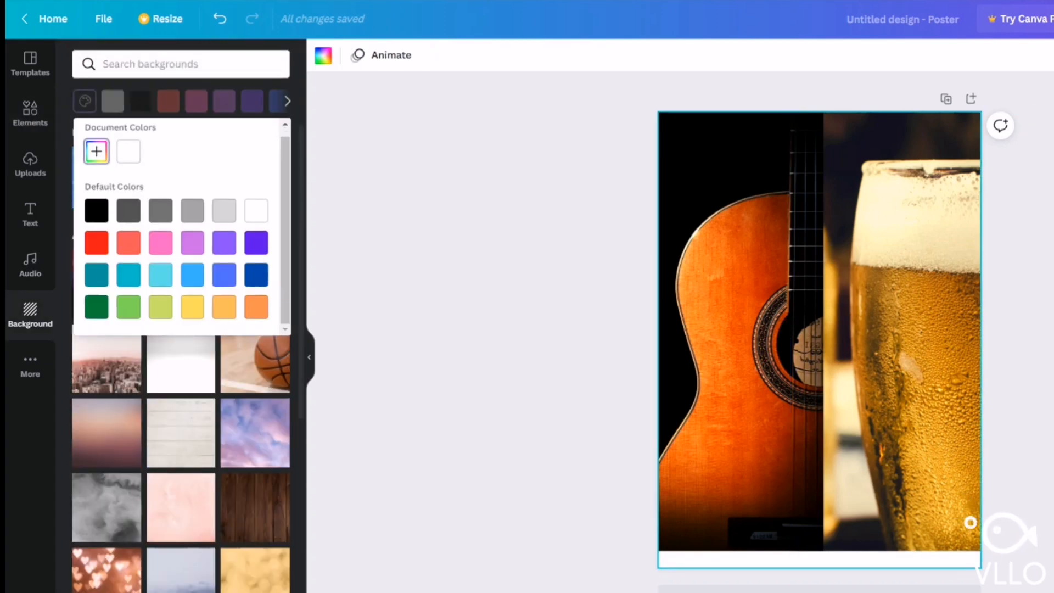
{"action": "left_click", "coordinate": [96, 152]}
{"action": "left_click", "coordinate": [237, 236]}
{"action": "left_click", "coordinate": [103, 268]}
{"action": "left_click", "coordinate": [255, 239]}
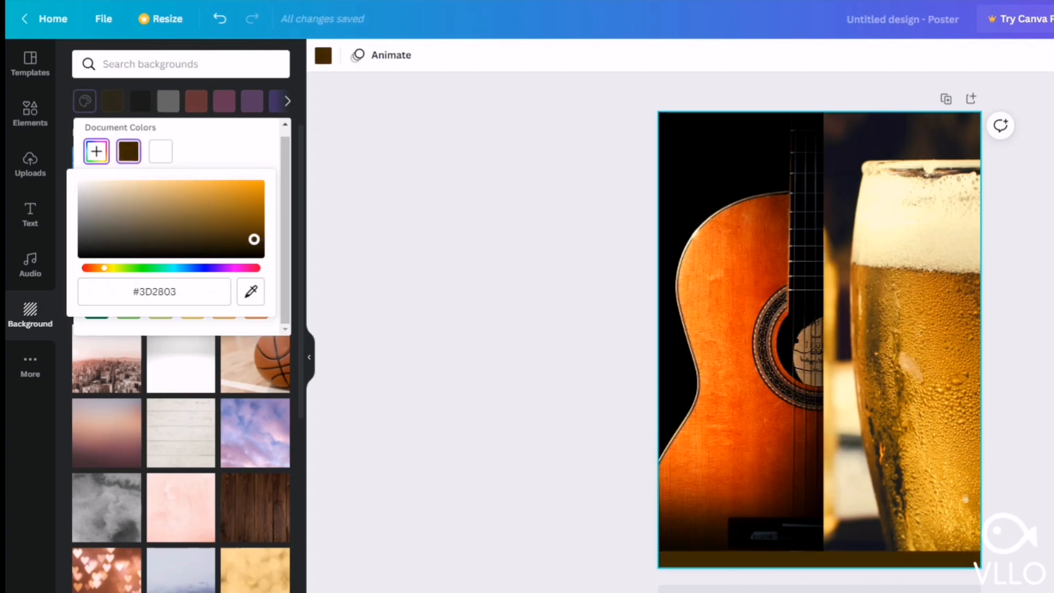
{"action": "left_click", "coordinate": [232, 235]}
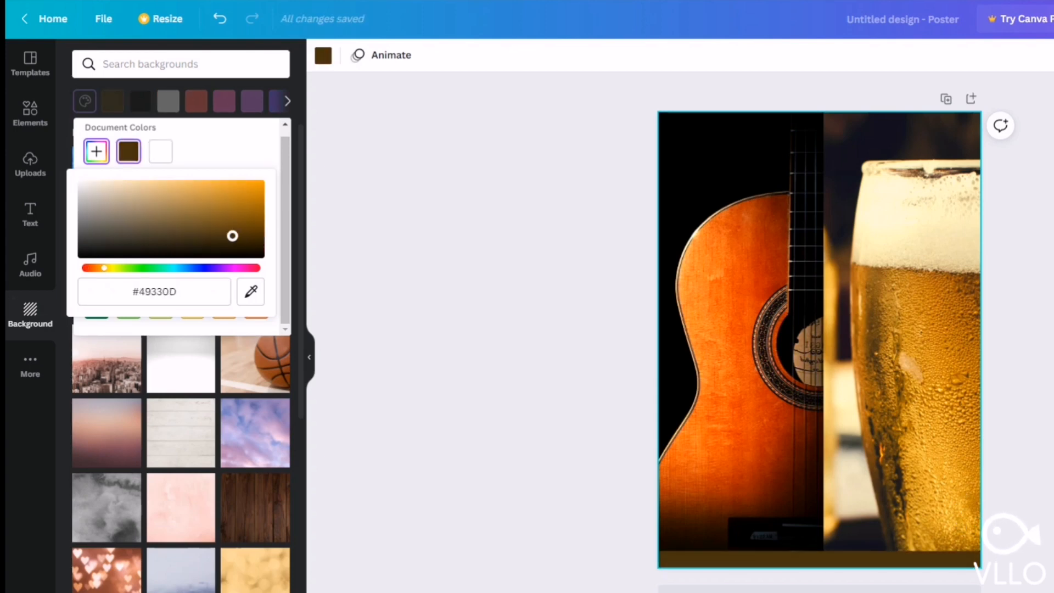
{"action": "left_click", "coordinate": [99, 267]}
{"action": "left_click", "coordinate": [230, 233]}
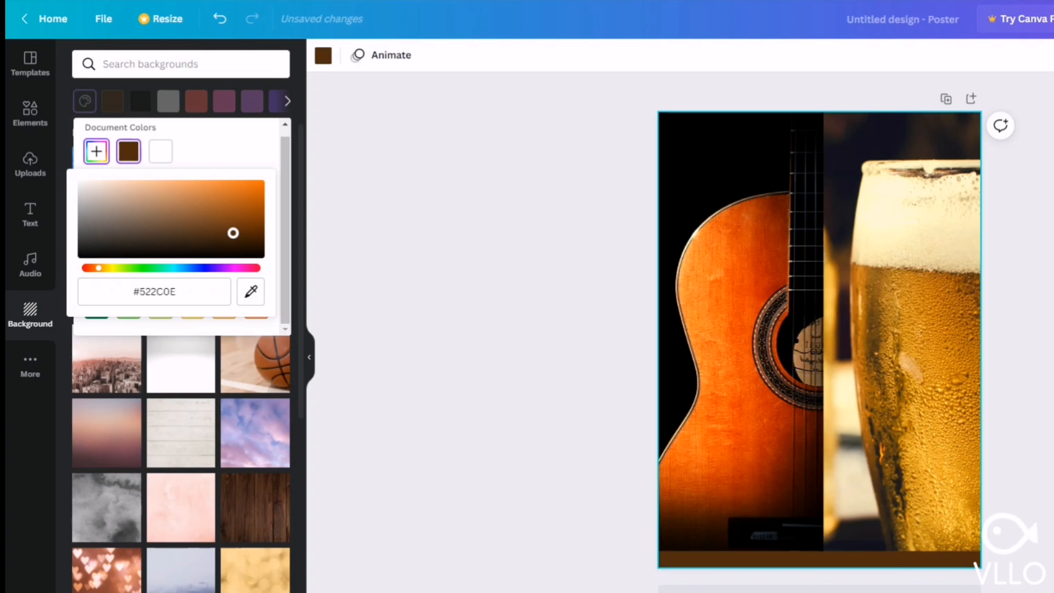
{"action": "left_click", "coordinate": [249, 244]}
{"action": "left_click", "coordinate": [508, 287]}
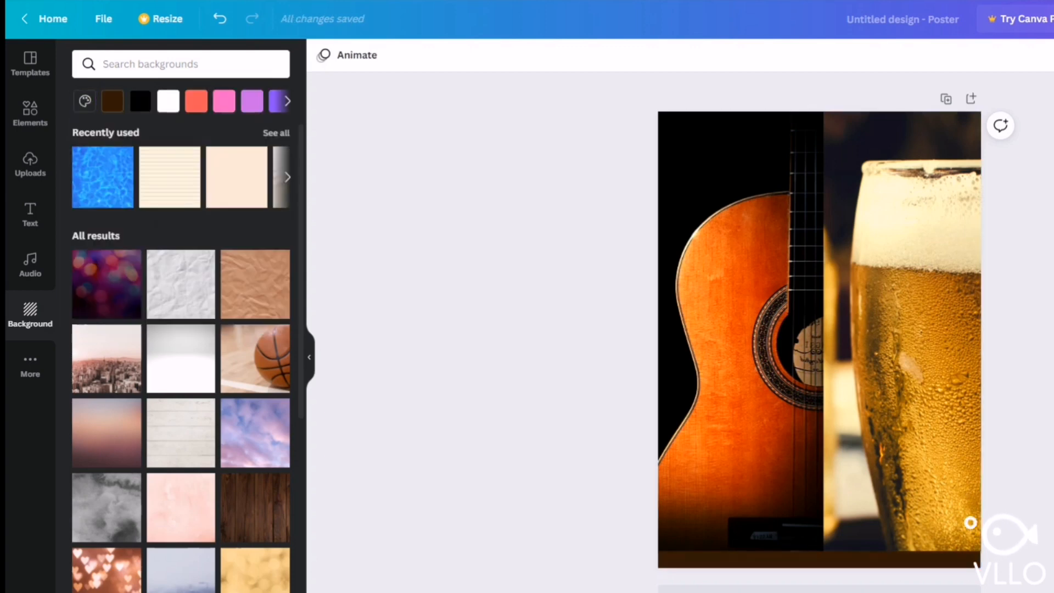
Add a heading to the poster and set its font to Norwester.
{"action": "left_click", "coordinate": [31, 214]}
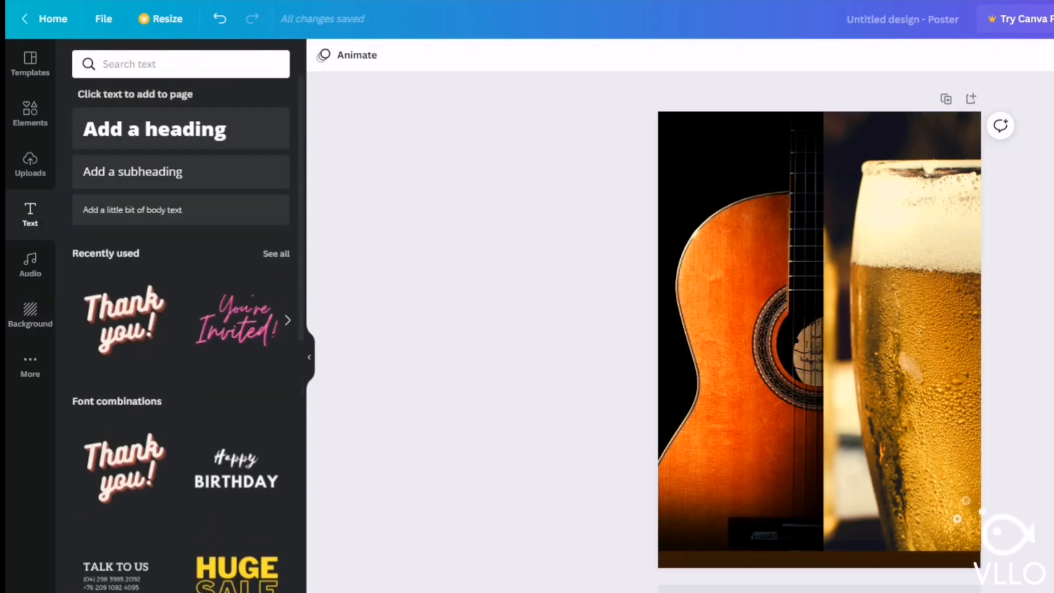
{"action": "left_click", "coordinate": [181, 128]}
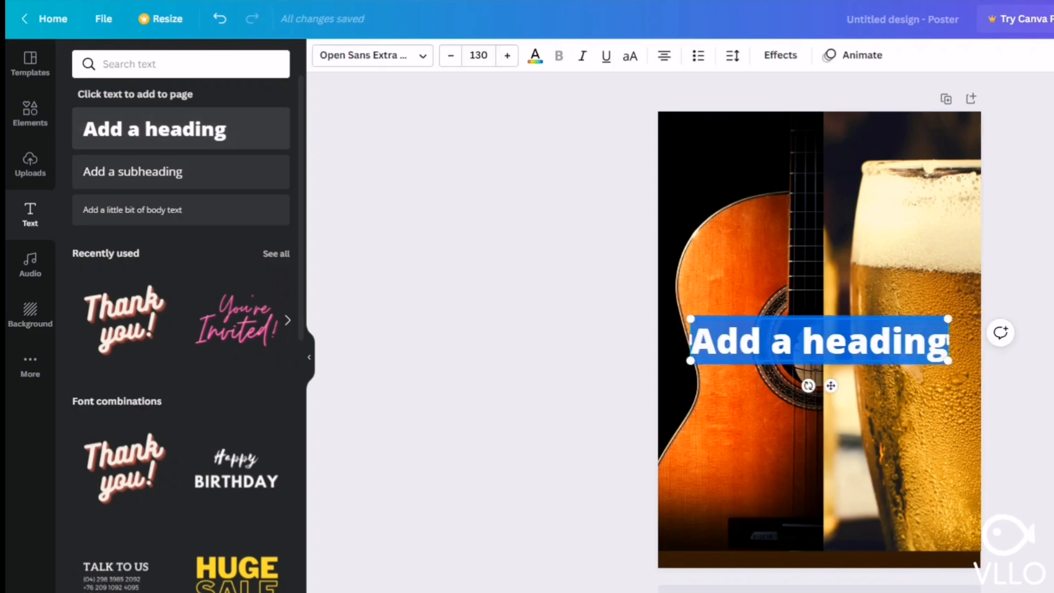
{"action": "left_click", "coordinate": [374, 54]}
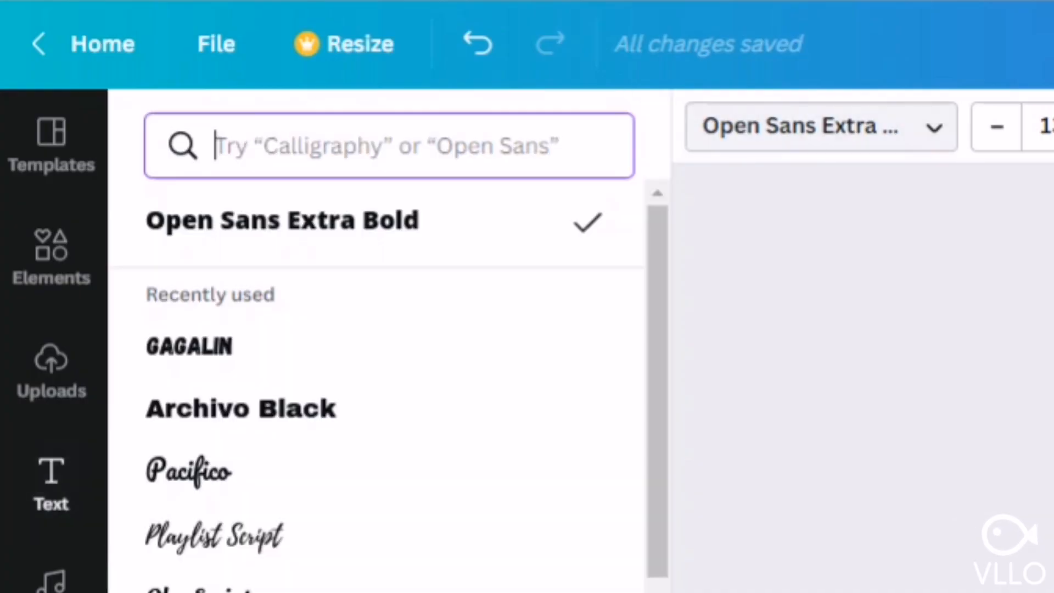
{"action": "type", "text": "norwester"}
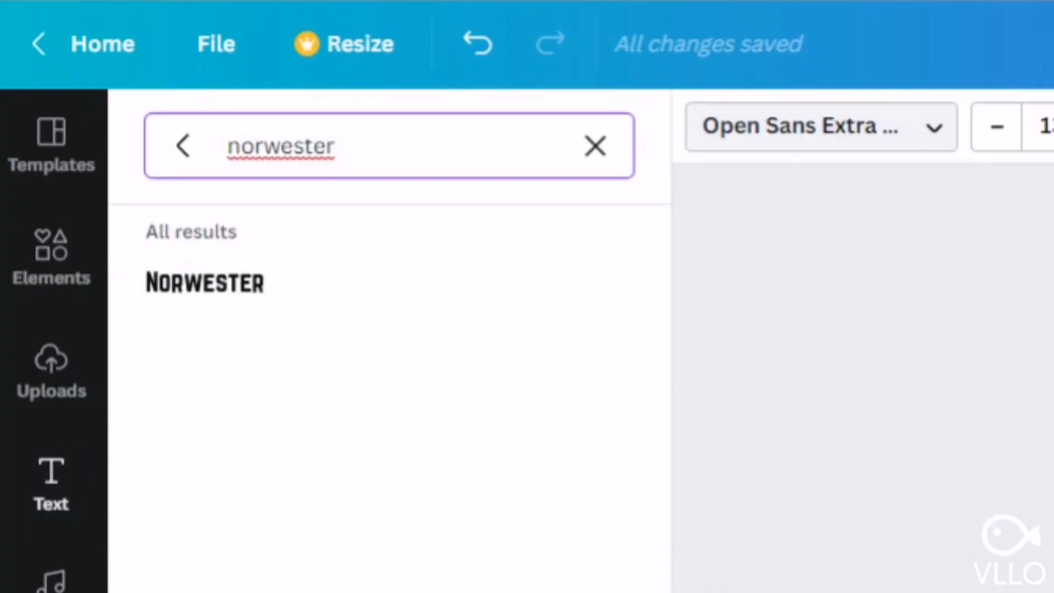
{"action": "key", "text": "Return"}
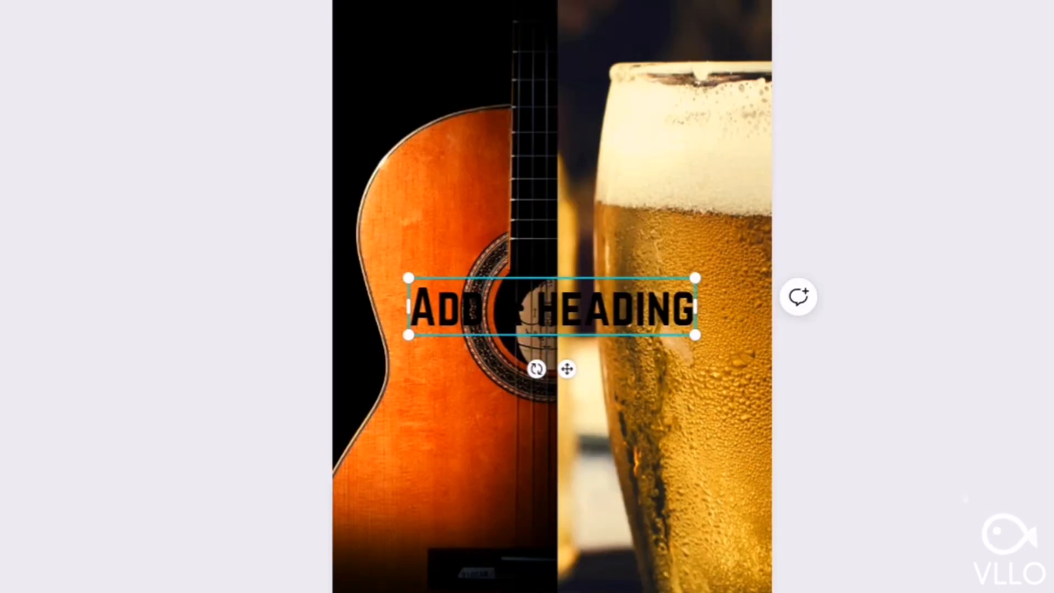
Replace the heading text with "HAPPY HOUR FRIDAY!", one word per line.
{"action": "left_click", "coordinate": [535, 313]}
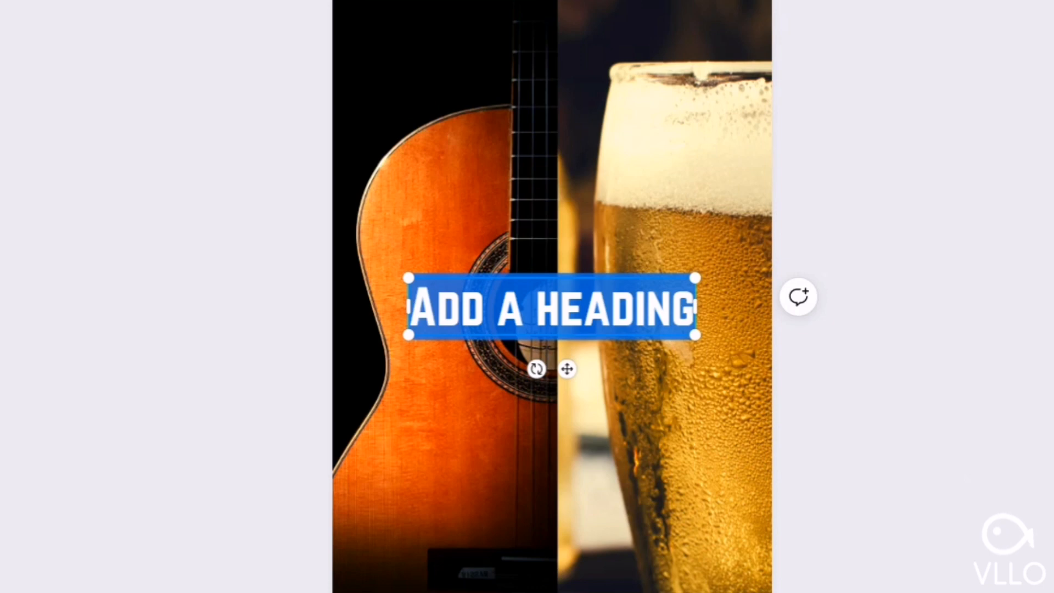
{"action": "key", "text": "BackSpace"}
{"action": "type", "text": "HAPPY"}
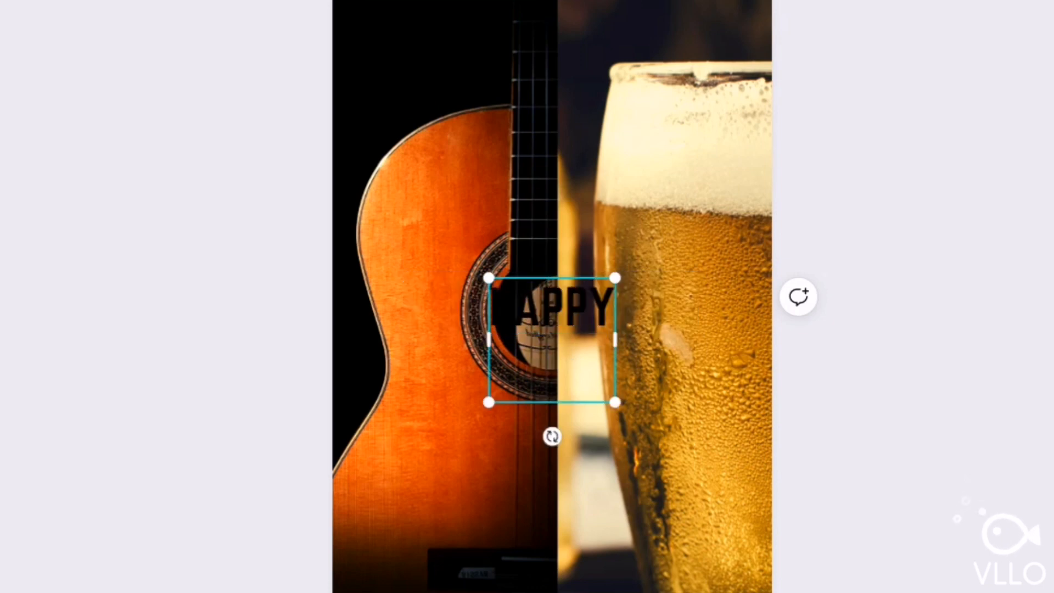
{"action": "key", "text": "Return"}
{"action": "type", "text": "HO"}
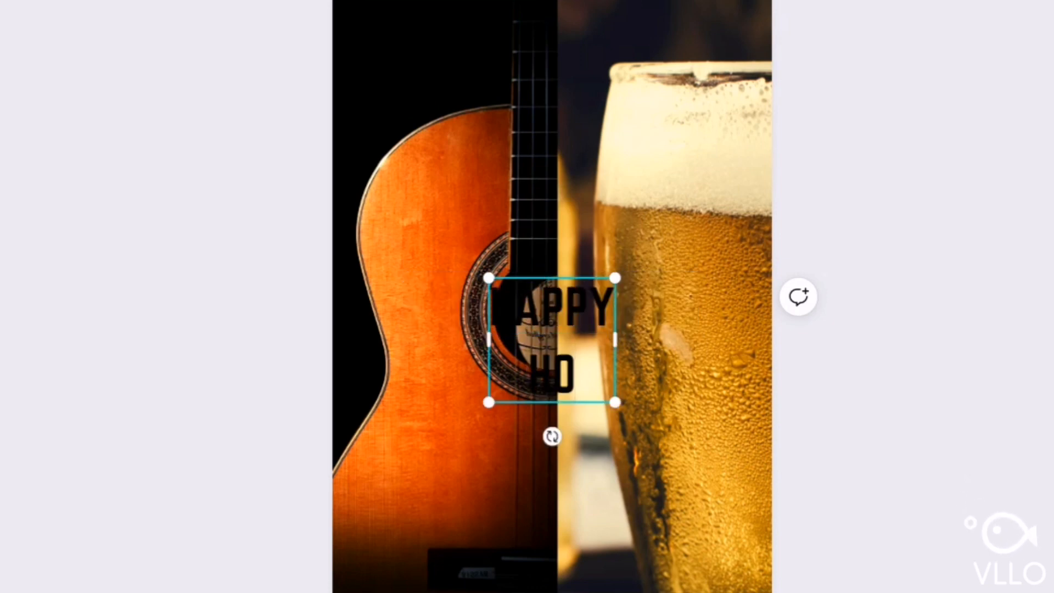
{"action": "type", "text": "UR"}
{"action": "key", "text": "Return"}
{"action": "type", "text": "F"}
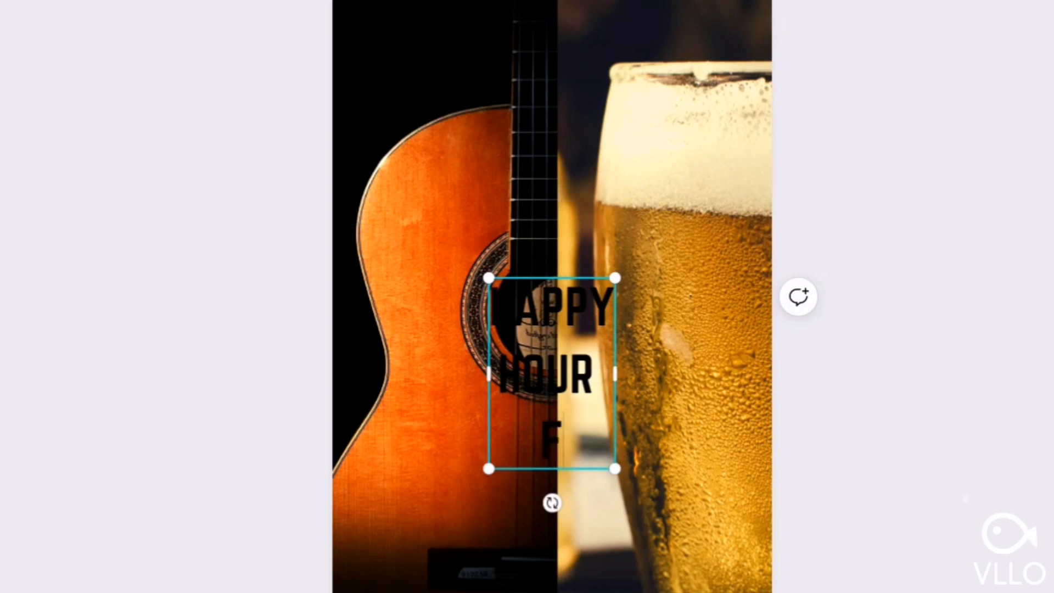
{"action": "type", "text": "RIDAY!"}
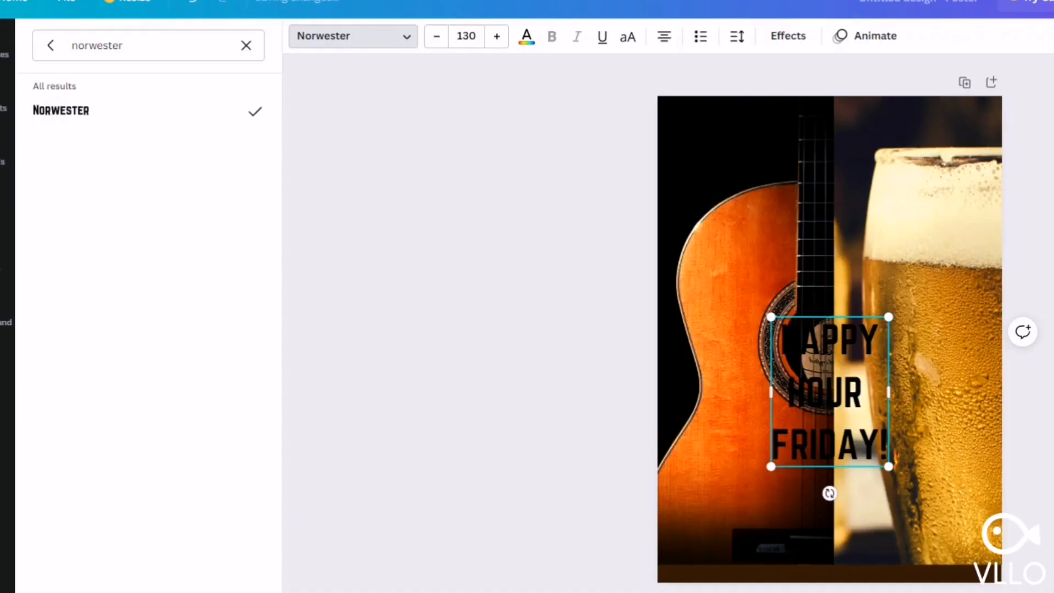
Colour the heading yellow and enlarge it to size 215 over the guitar photo.
{"action": "left_click_drag", "start_coordinate": [888, 467], "coordinate": [927, 517]}
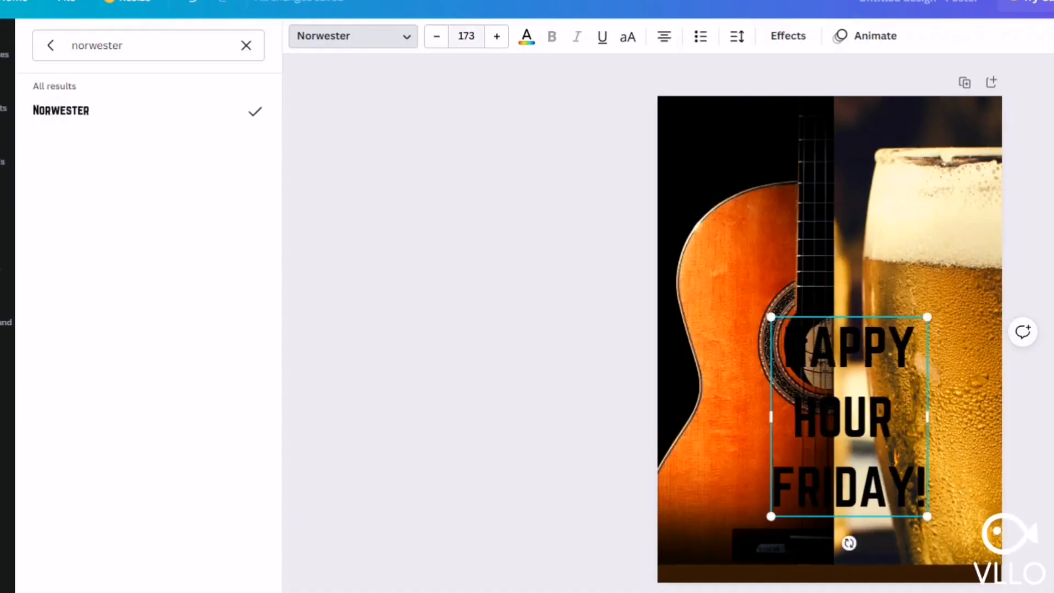
{"action": "left_click", "coordinate": [527, 36]}
{"action": "left_click", "coordinate": [48, 113]}
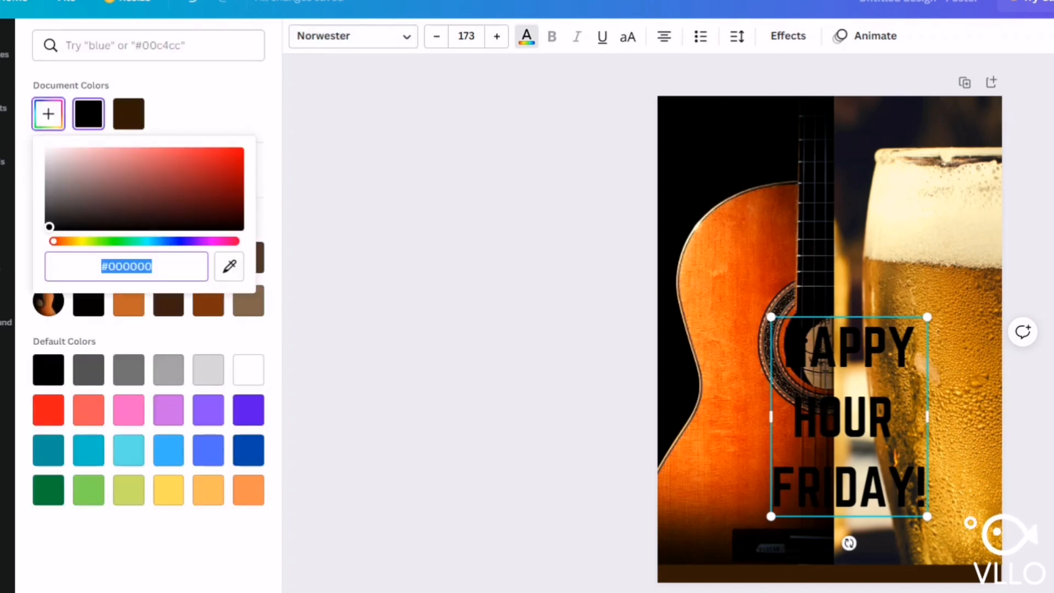
{"action": "left_click_drag", "start_coordinate": [53, 241], "coordinate": [77, 241]}
{"action": "left_click", "coordinate": [166, 163]}
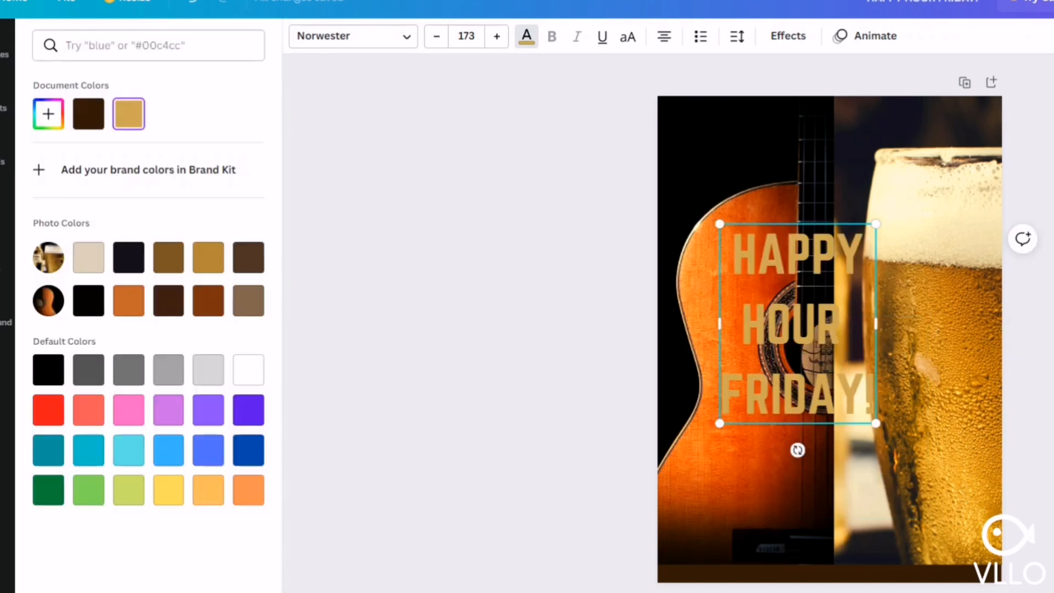
{"action": "left_click", "coordinate": [168, 490]}
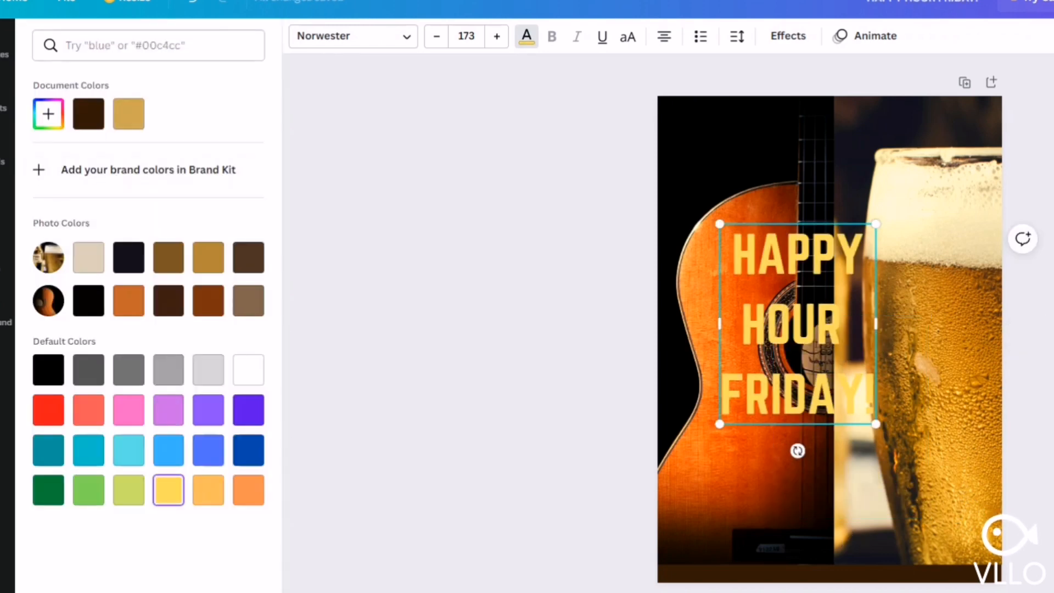
{"action": "left_click_drag", "start_coordinate": [876, 423], "coordinate": [913, 470]}
{"action": "left_click_drag", "start_coordinate": [816, 347], "coordinate": [764, 291]}
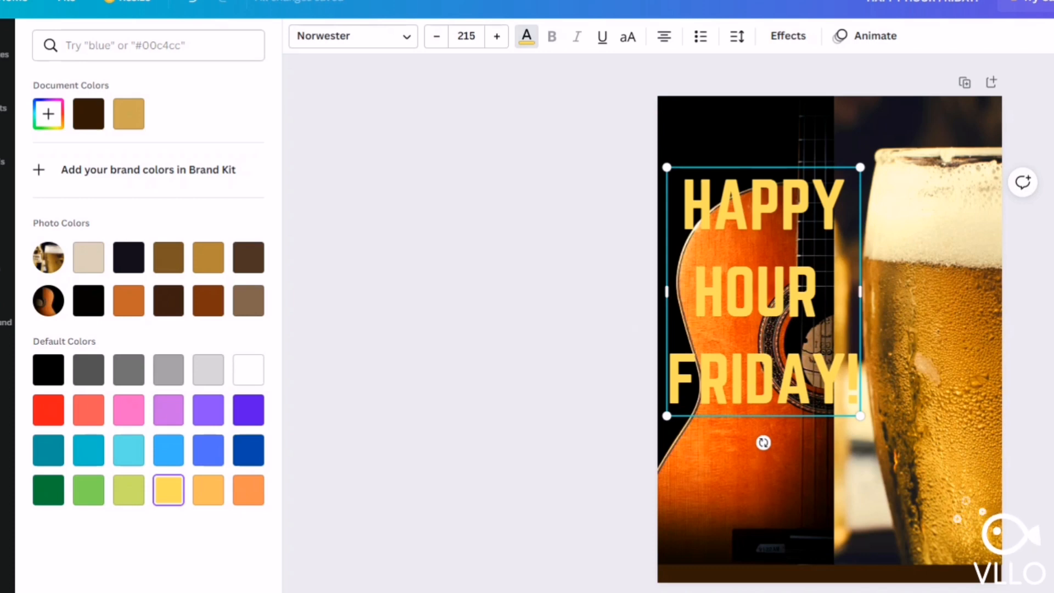
Set the heading's line spacing to 1.17 and left-align its text.
{"action": "left_click", "coordinate": [737, 36]}
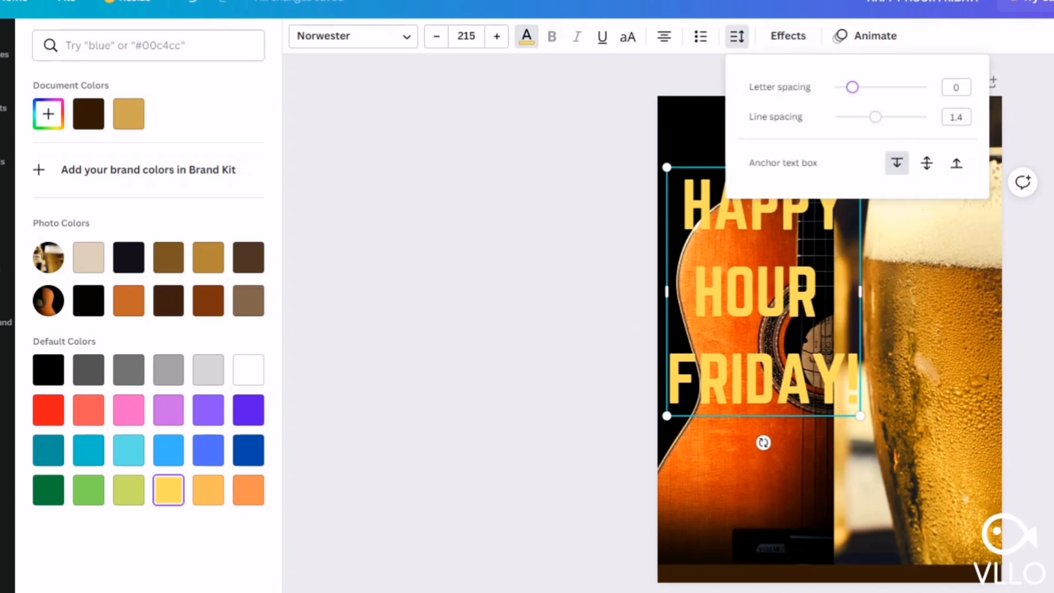
{"action": "left_click_drag", "start_coordinate": [852, 86], "coordinate": [866, 117]}
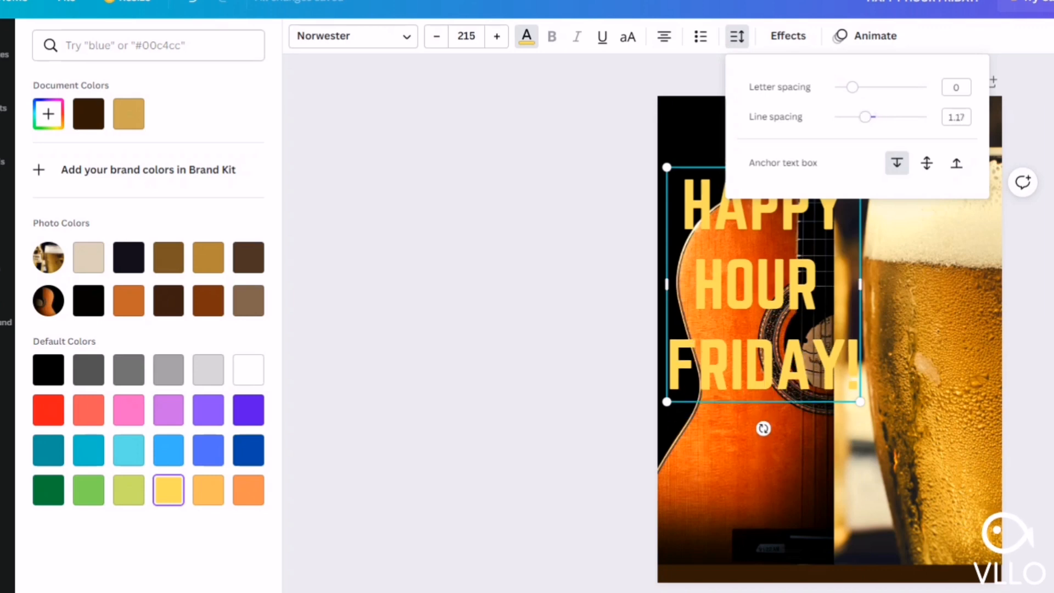
{"action": "left_click", "coordinate": [737, 36]}
{"action": "left_click_drag", "start_coordinate": [684, 205], "coordinate": [858, 365]}
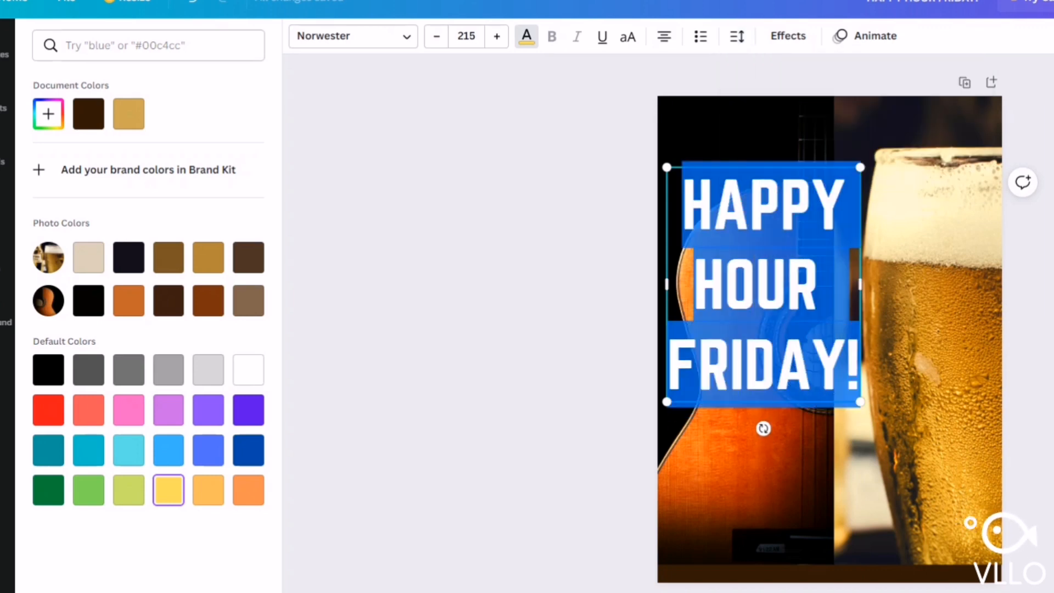
Enlarge the guitar photo to about 29.1 by 59.8 and switch it to a more muted filter.
{"action": "left_click_drag", "start_coordinate": [607, 95], "coordinate": [596, 75]}
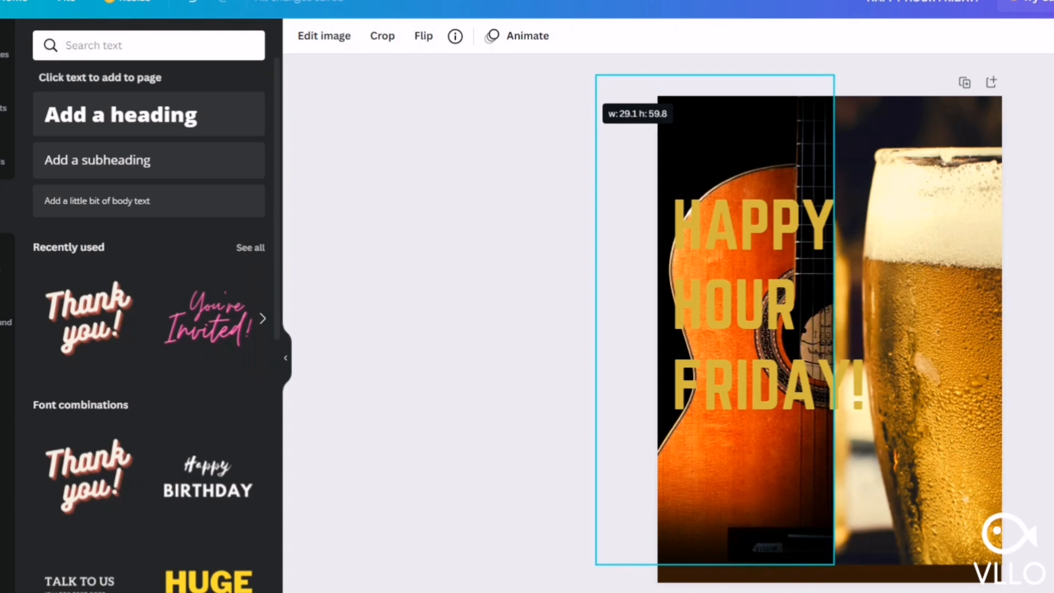
{"action": "left_click", "coordinate": [324, 36]}
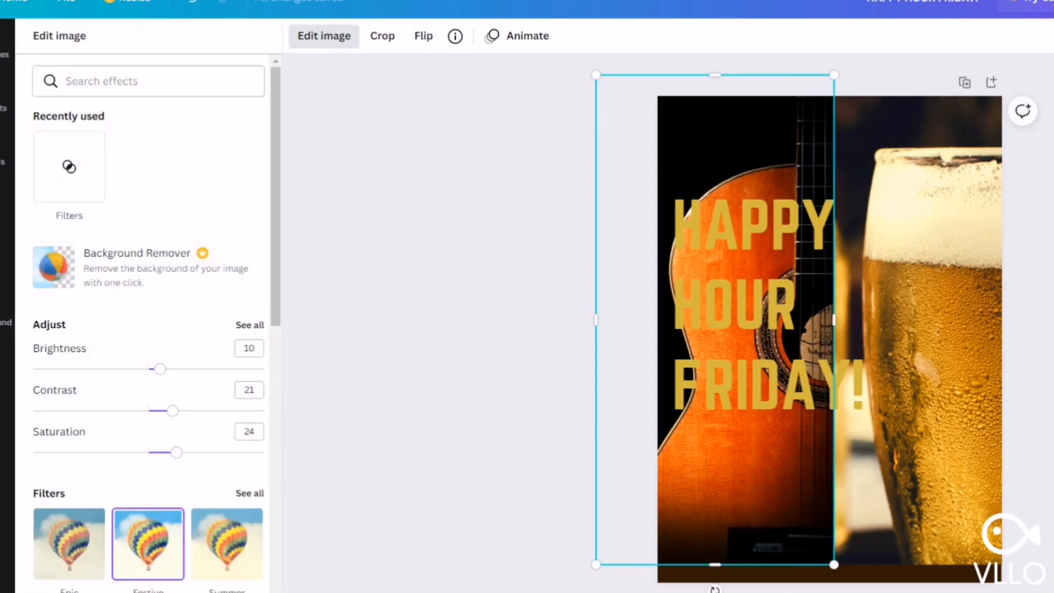
{"action": "left_click", "coordinate": [68, 544]}
{"action": "left_click", "coordinate": [227, 543]}
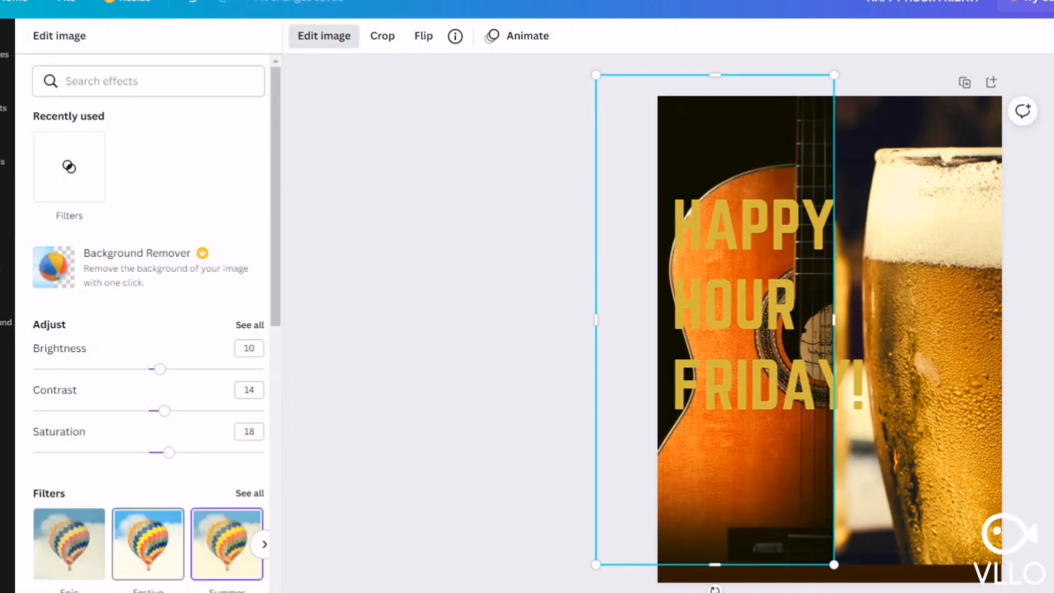
{"action": "left_click", "coordinate": [148, 544]}
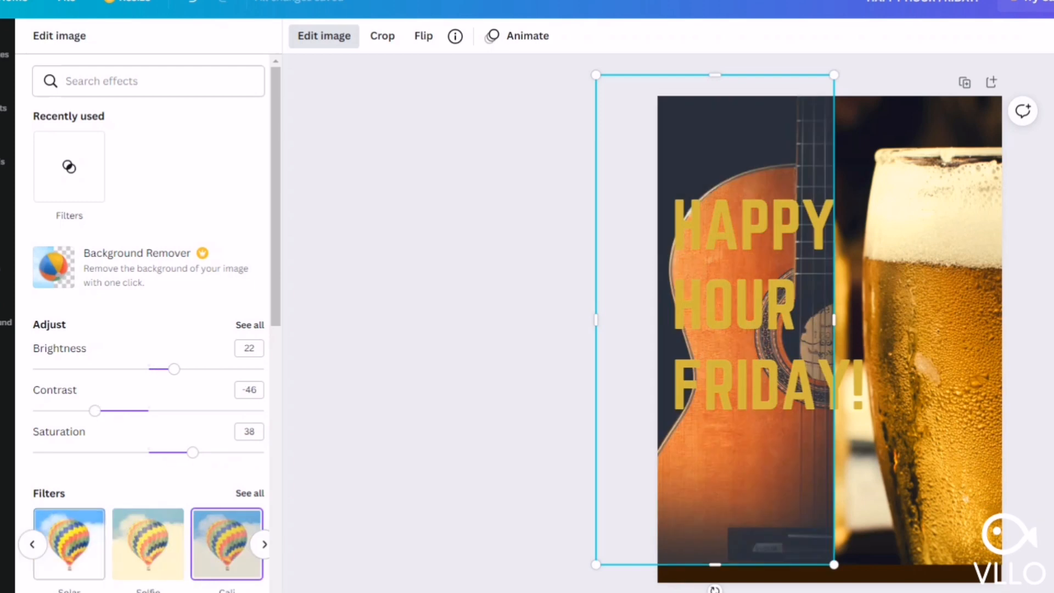
{"action": "left_click", "coordinate": [33, 544]}
{"action": "left_click", "coordinate": [148, 544]}
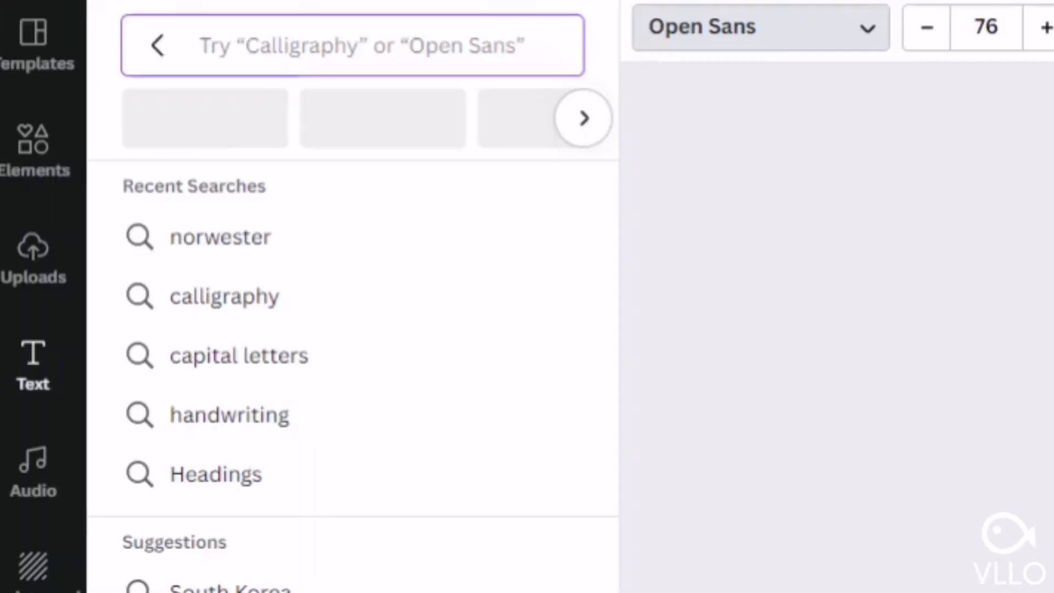
Add a subheading in Montserrat Classic reading "WITH LIVE ACCOUSTIC BAND" on two lines.
{"action": "type", "text": "MONTS"}
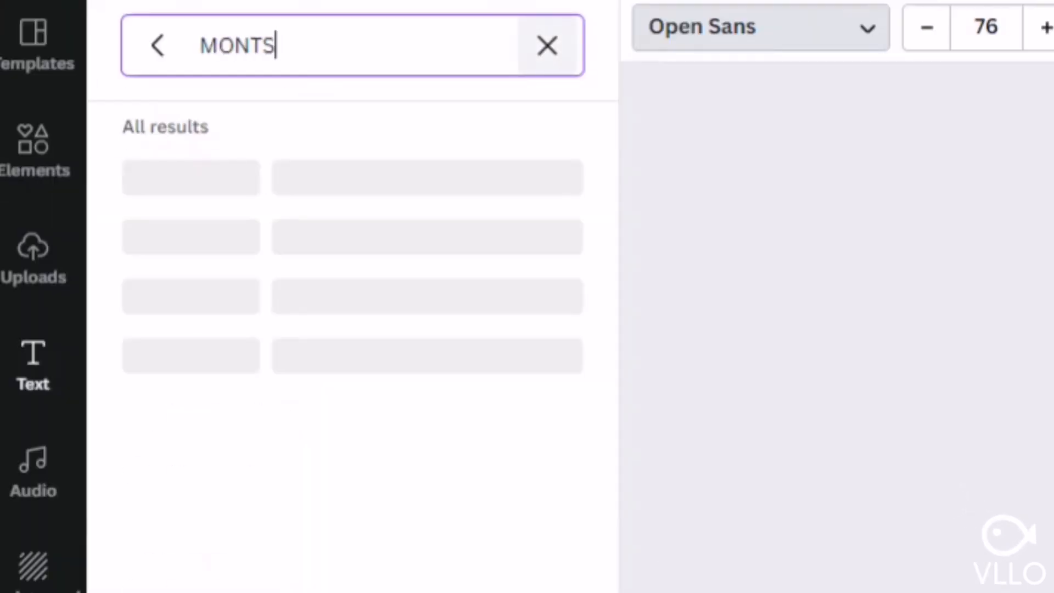
{"action": "type", "text": "ERRA"}
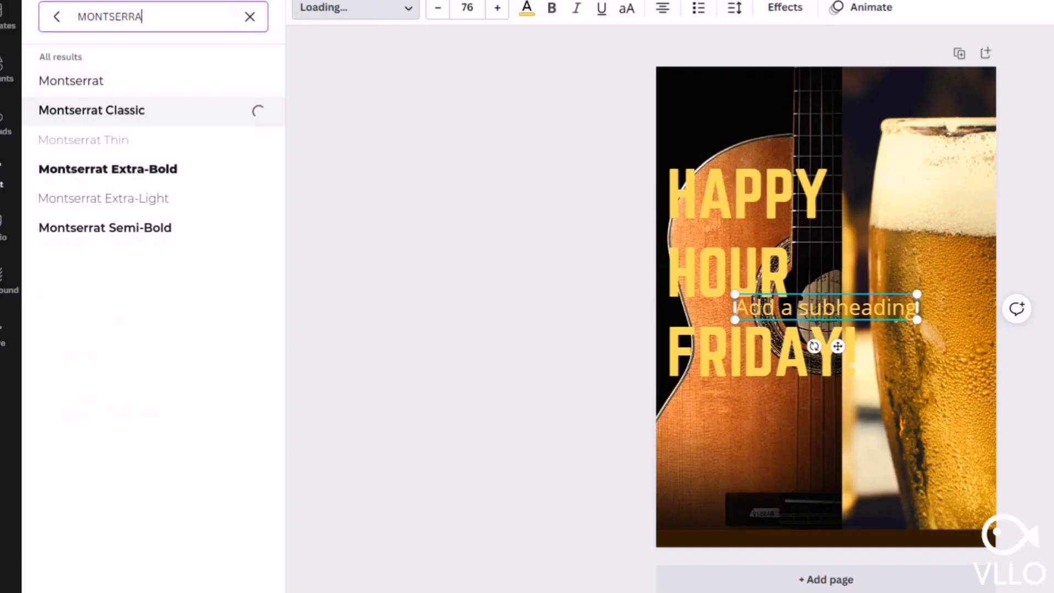
{"action": "triple_click", "coordinate": [860, 308]}
{"action": "key", "text": "BackSpace"}
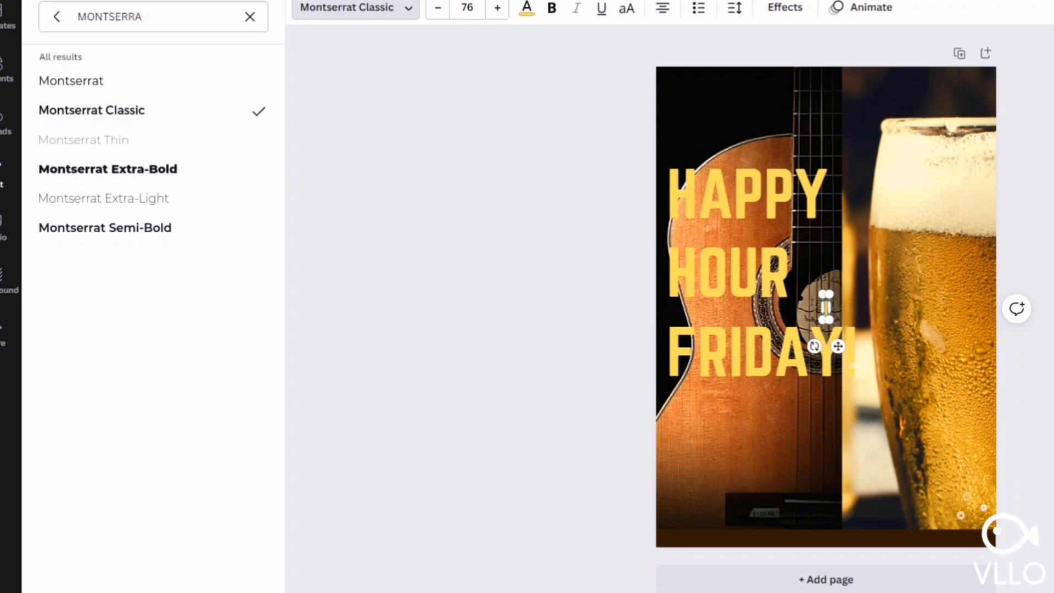
{"action": "type", "text": "WITH"}
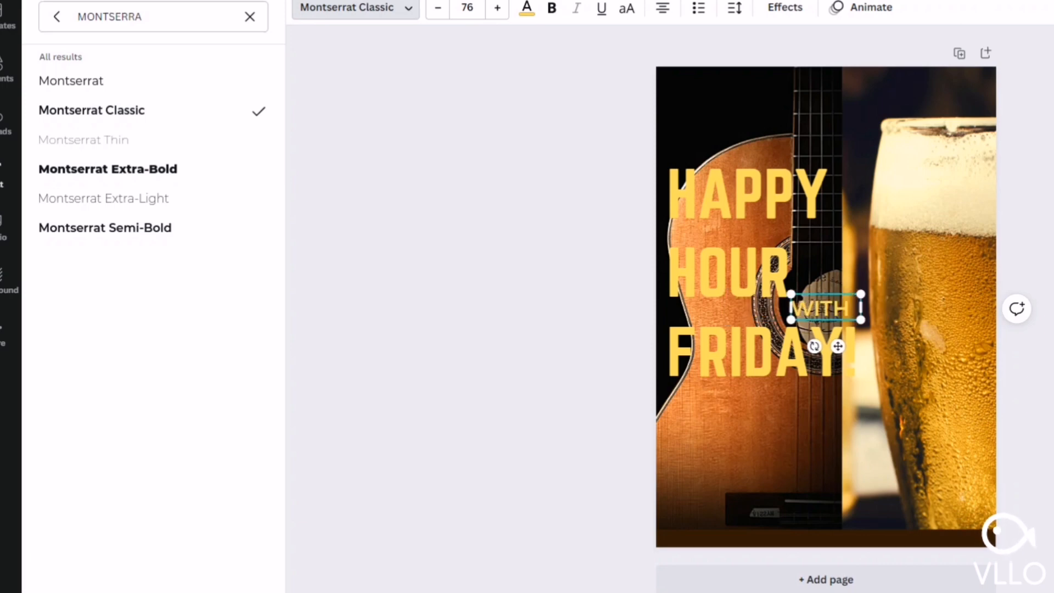
{"action": "type", "text": " LIVE"}
{"action": "key", "text": "Return"}
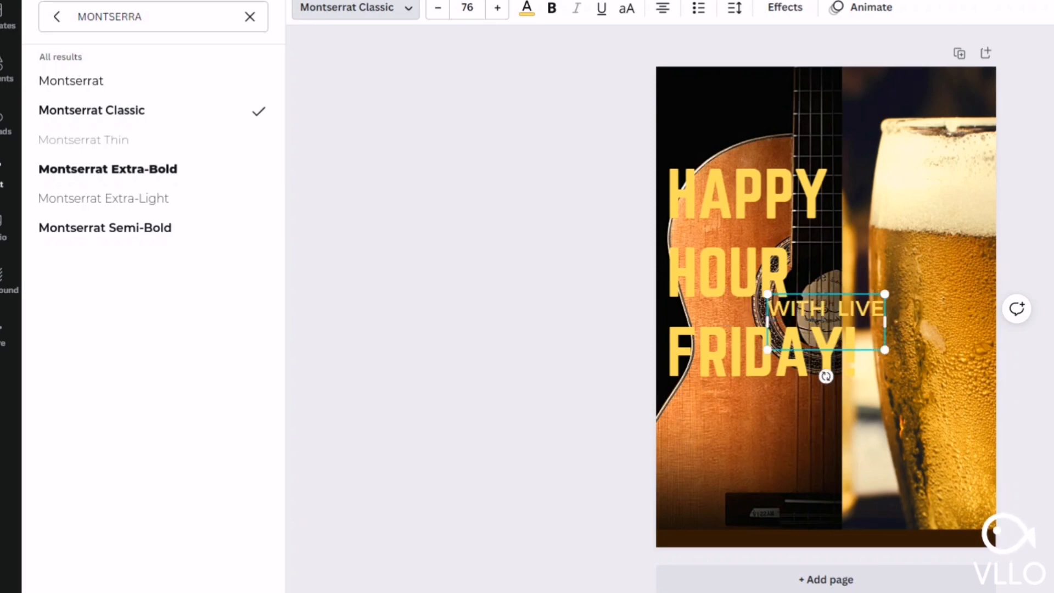
{"action": "type", "text": "ACOUSTIC"}
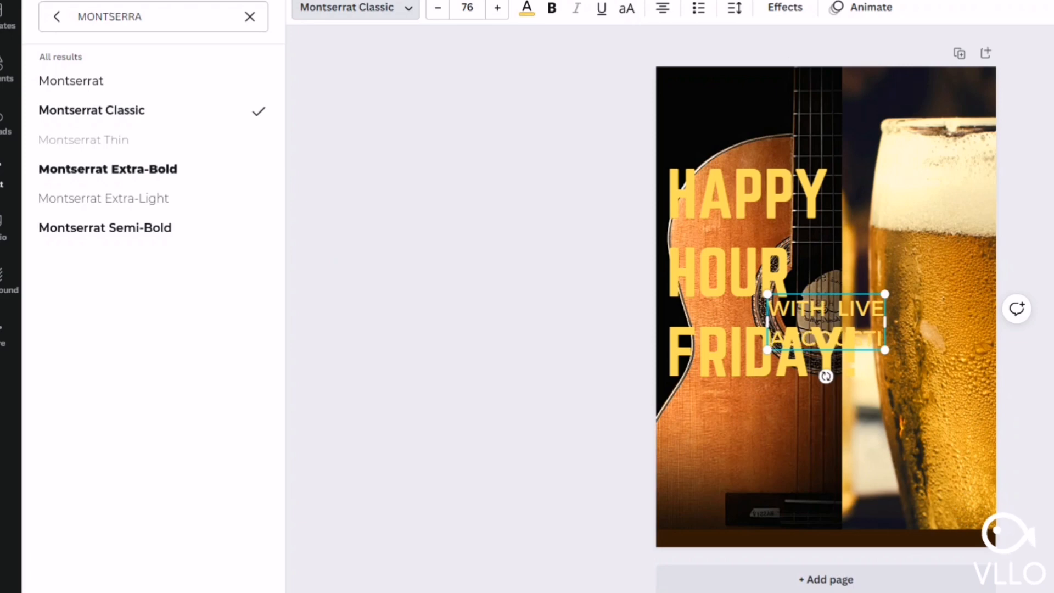
{"action": "type", "text": " BA"}
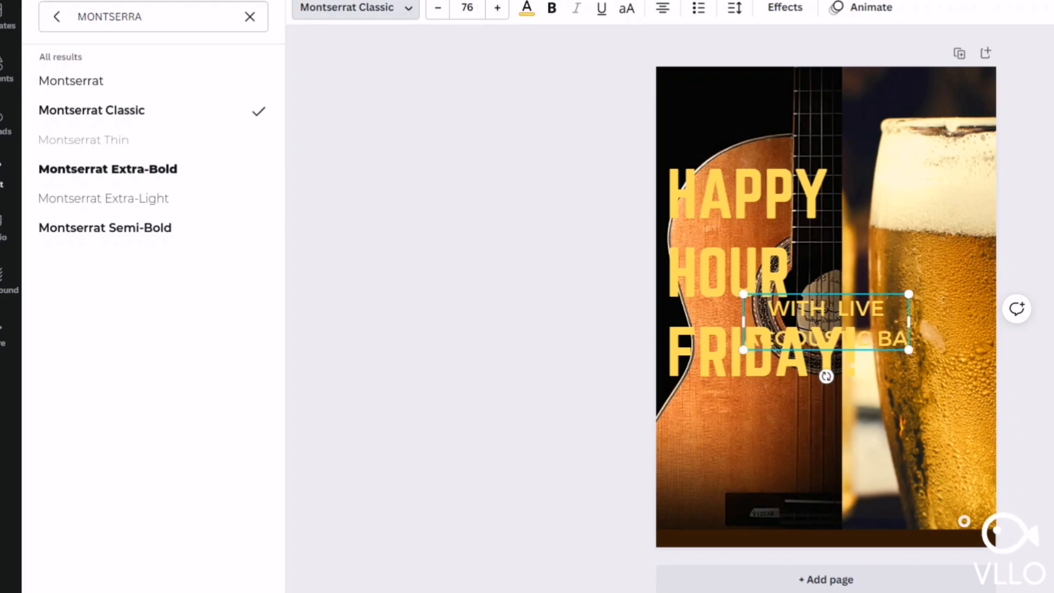
{"action": "type", "text": "ND"}
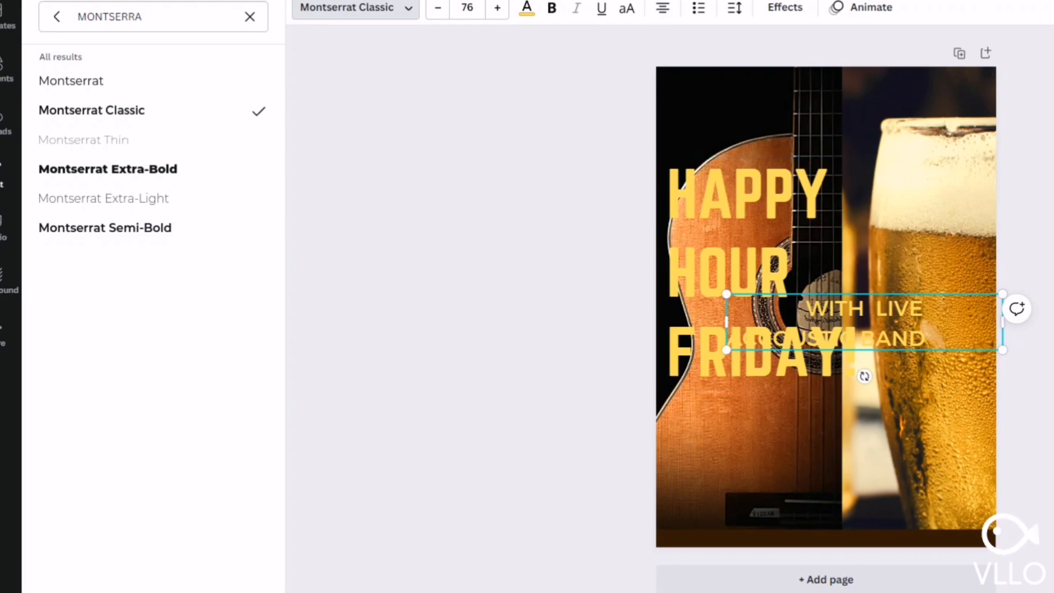
Format the whole subheading as left-aligned bold text at size 32.
{"action": "key", "text": "ctrl+z"}
{"action": "key", "text": "ctrl+z"}
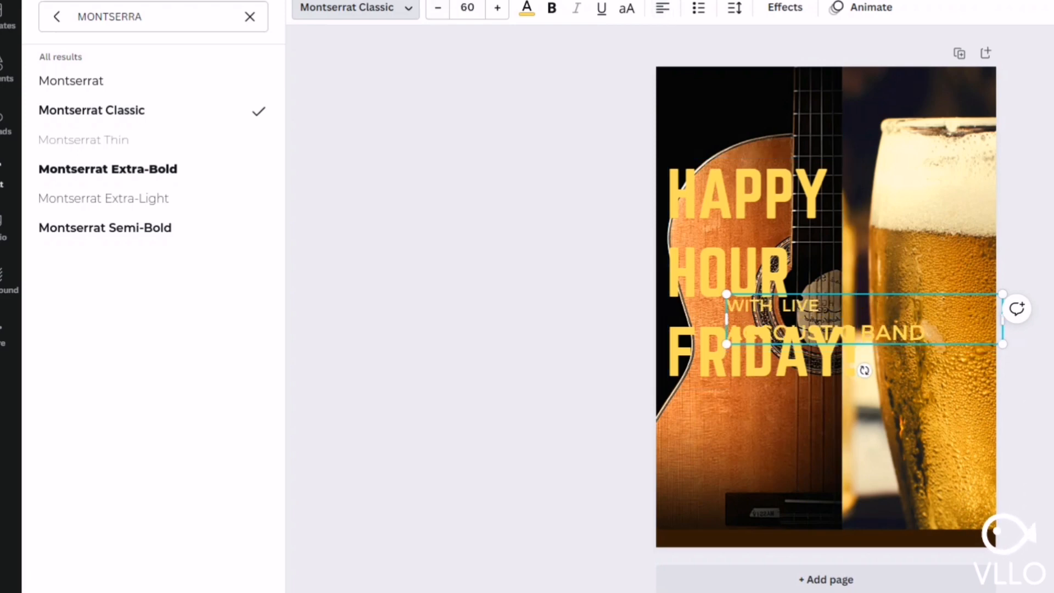
{"action": "left_click_drag", "start_coordinate": [744, 306], "coordinate": [926, 332]}
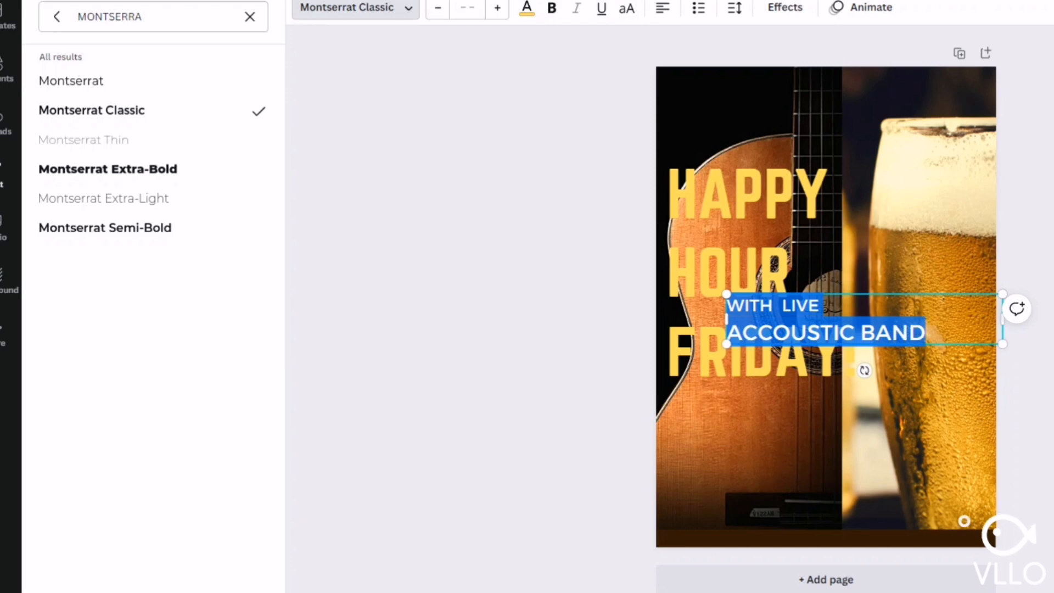
{"action": "left_click", "coordinate": [468, 8]}
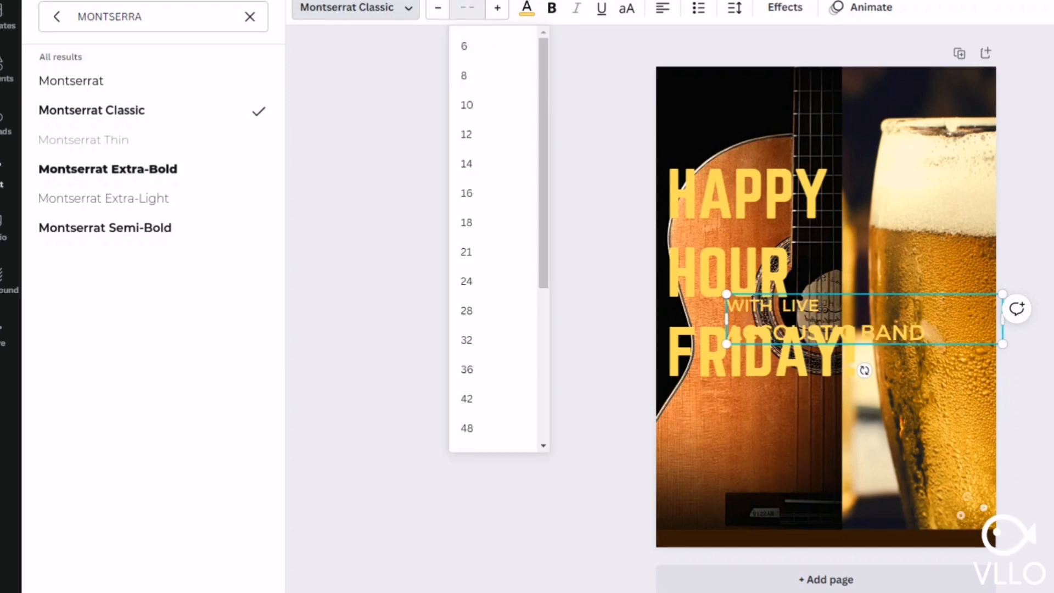
{"action": "left_click", "coordinate": [466, 340]}
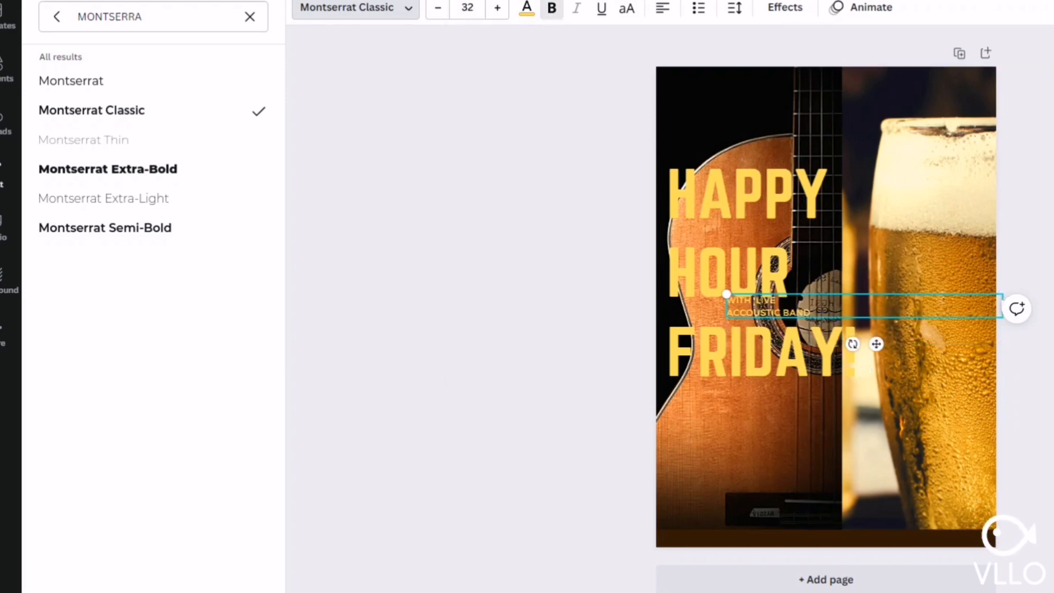
{"action": "left_click", "coordinate": [551, 8]}
Position the subheading just below the heading at size 40 and set its letter spacing to 207.
{"action": "left_click_drag", "start_coordinate": [877, 343], "coordinate": [829, 443]}
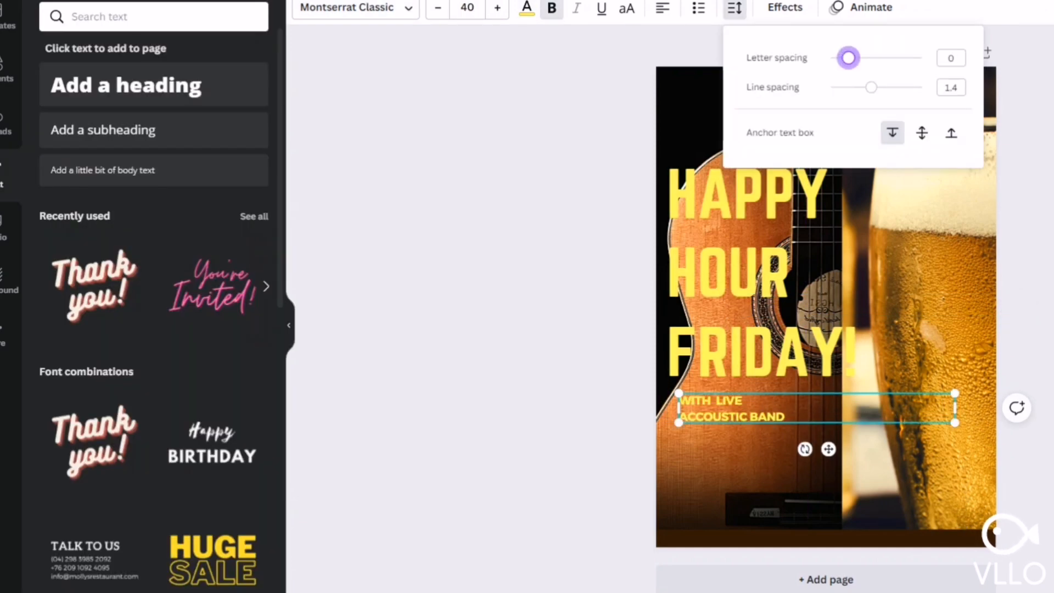
{"action": "left_click_drag", "start_coordinate": [848, 57], "coordinate": [866, 58]}
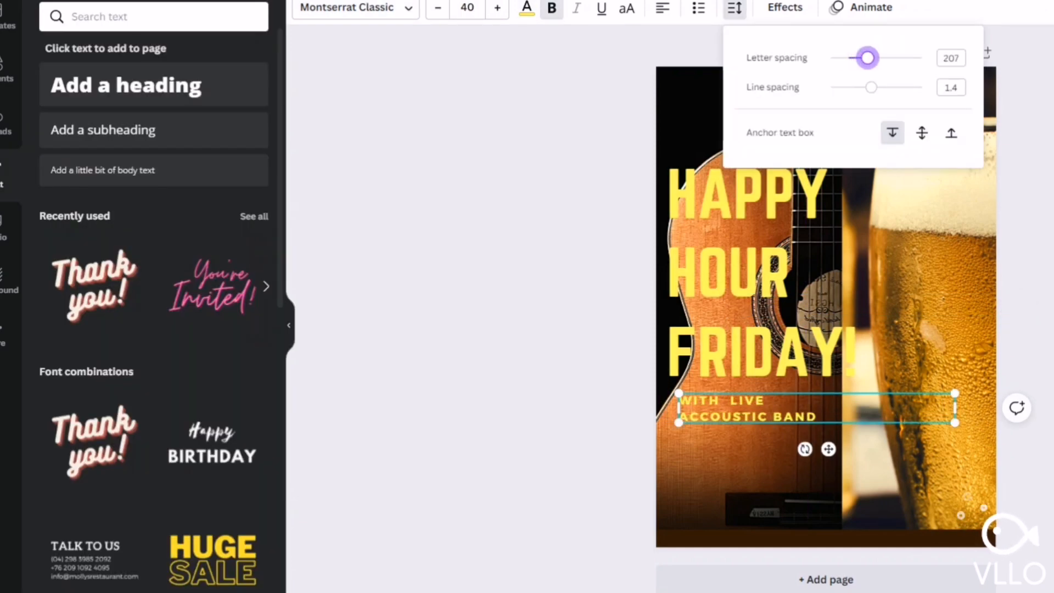
{"action": "key", "text": "Escape"}
Add the "TALK TO US" font combination and place it just below the live band subheading.
{"action": "left_click", "coordinate": [94, 559]}
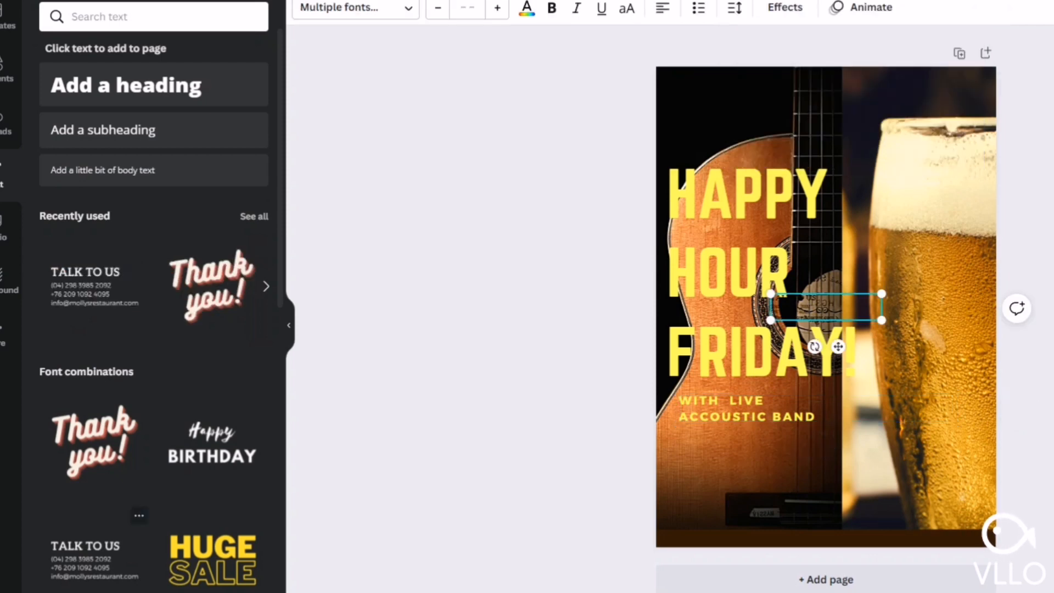
{"action": "left_click_drag", "start_coordinate": [827, 306], "coordinate": [746, 447]}
{"action": "double_click", "coordinate": [714, 439]}
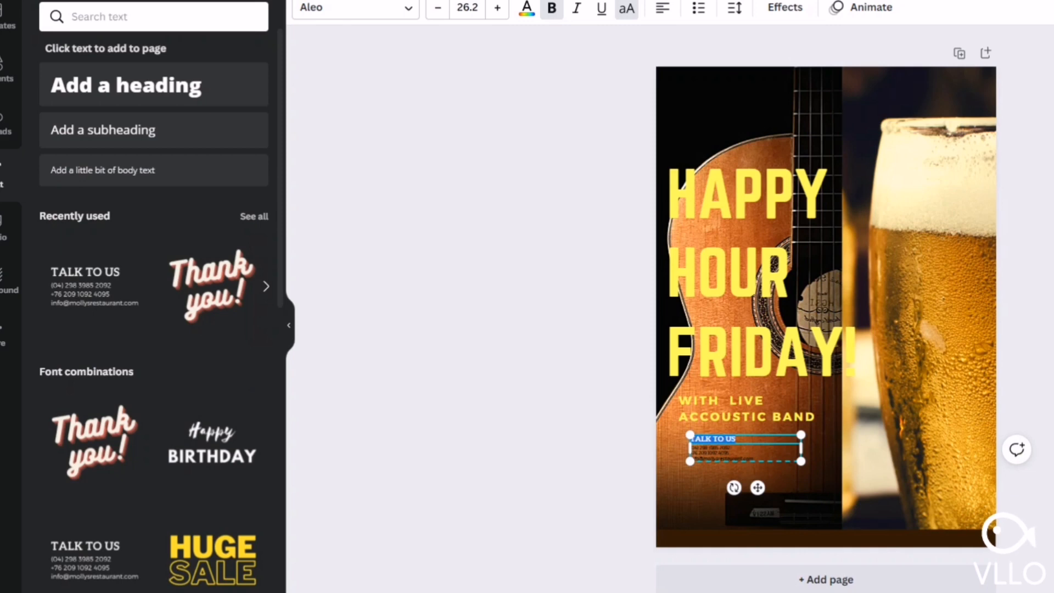
{"action": "key", "text": "ctrl+plus"}
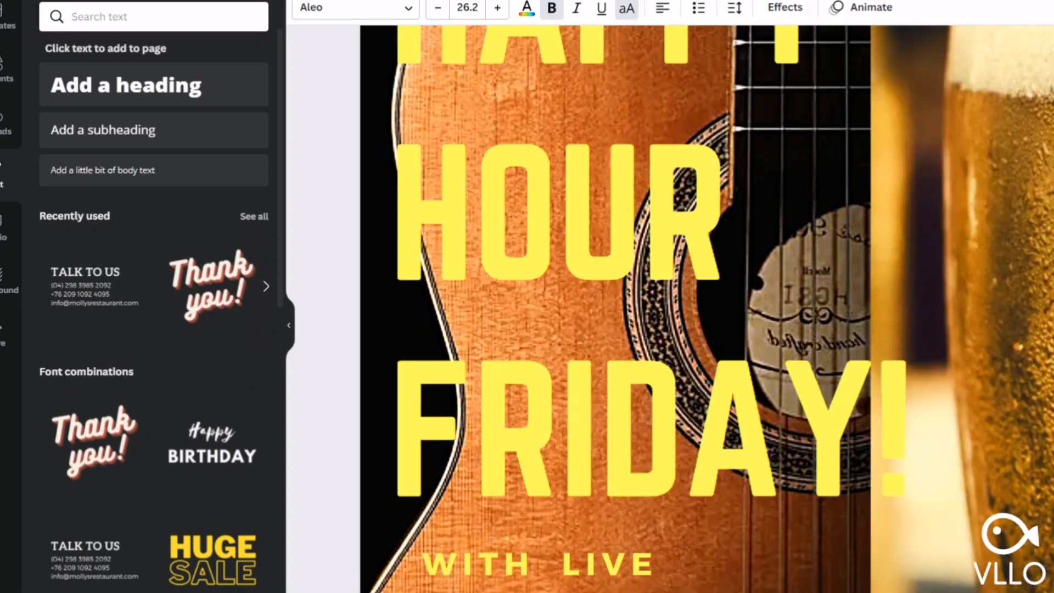
{"action": "scroll", "coordinate": [707, 308], "scroll_direction": "down", "scroll_amount": 5}
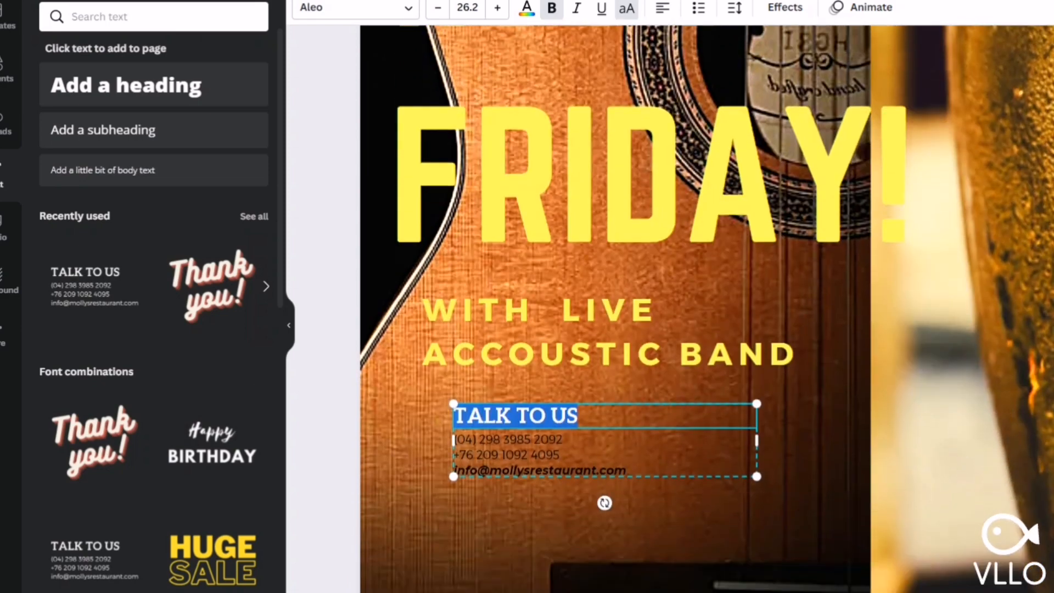
Change the contact block's title to "RESERVE YOUR SEATS NOW!" and format it in white Oswald.
{"action": "key", "text": "Escape"}
{"action": "left_click", "coordinate": [515, 412]}
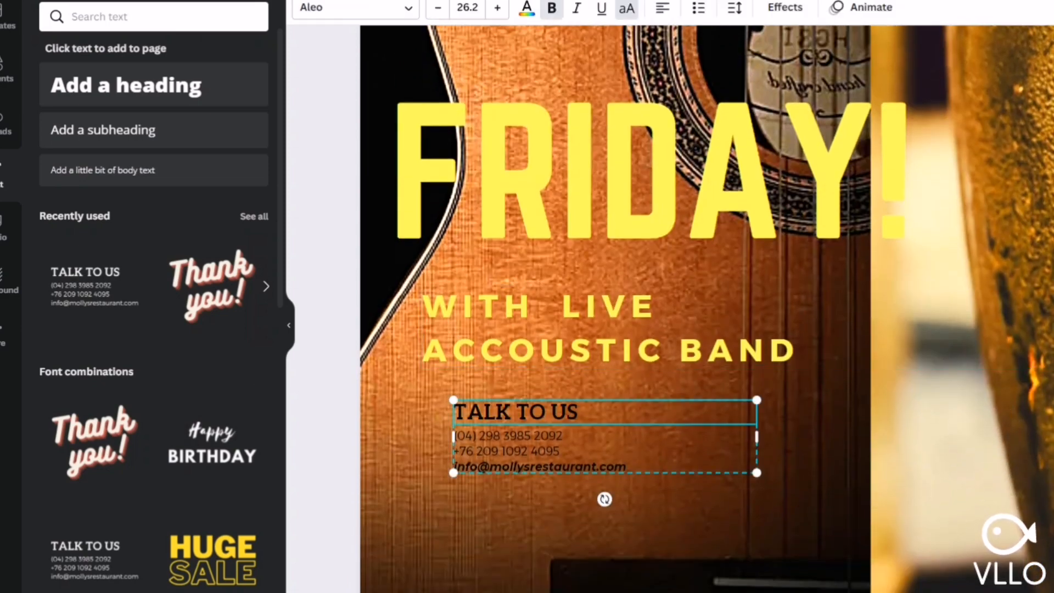
{"action": "left_click", "coordinate": [516, 412]}
{"action": "type", "text": "RESERVE YOUR SEATS NOW!"}
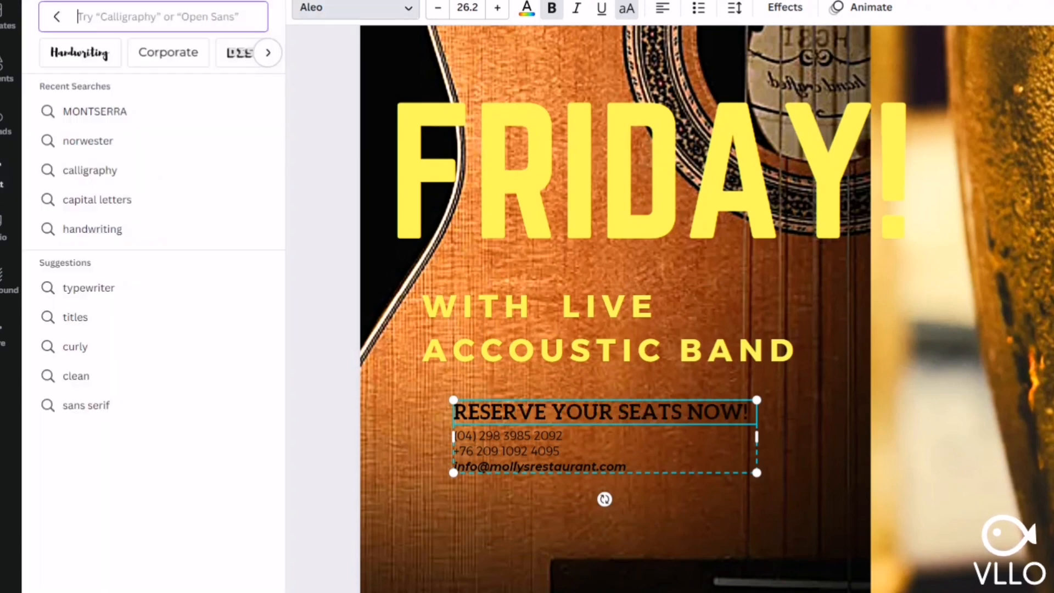
{"action": "type", "text": "OSWALD"}
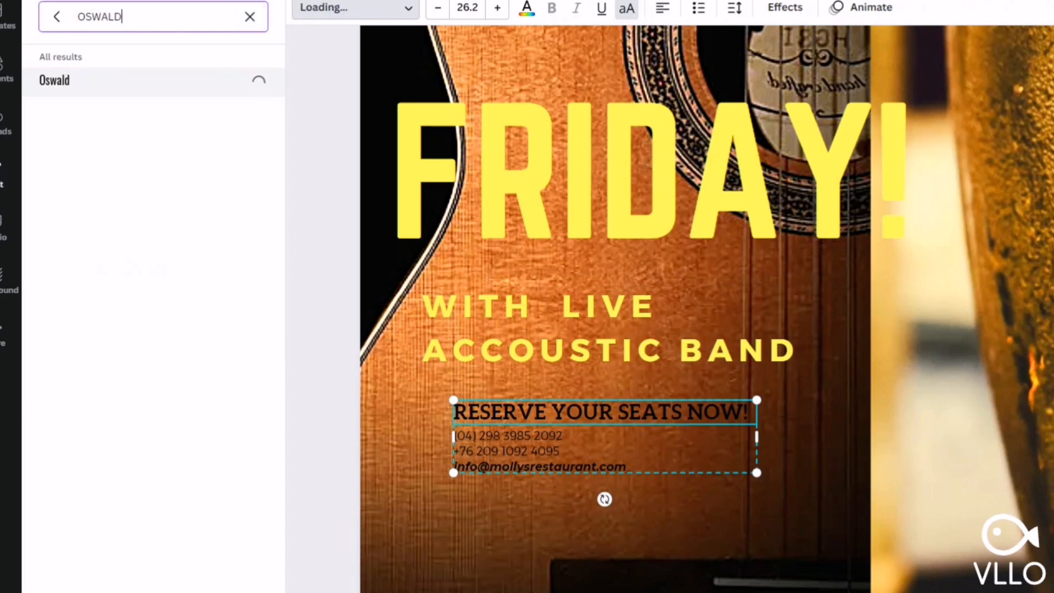
{"action": "left_click", "coordinate": [526, 8]}
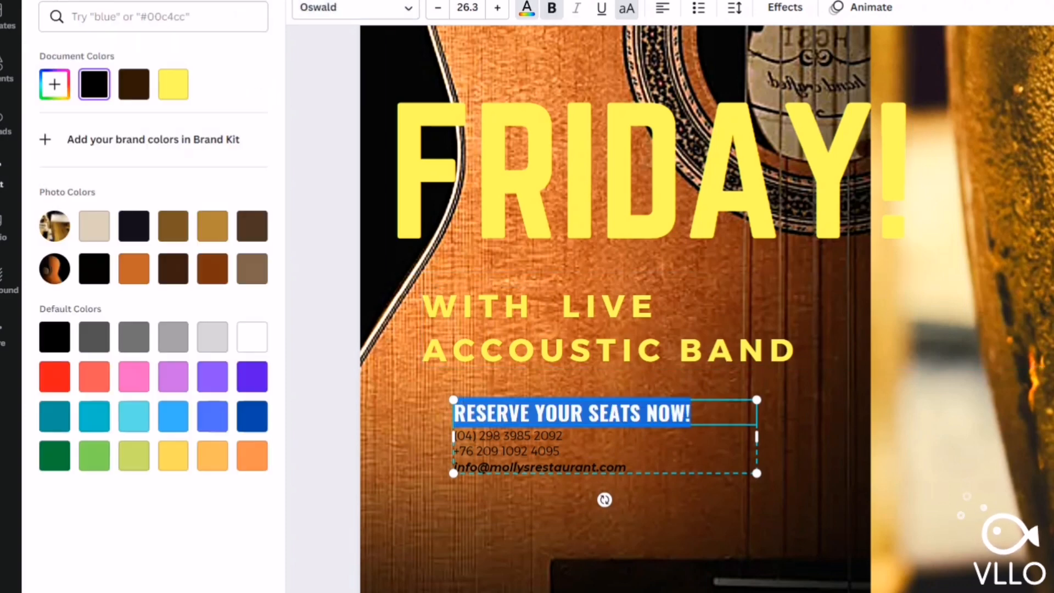
Replace the contact details with bold italic lines reading "6:00 PM to 8:00 PM" and "The TOWER BAR" with the venue's address.
{"action": "left_click", "coordinate": [508, 436]}
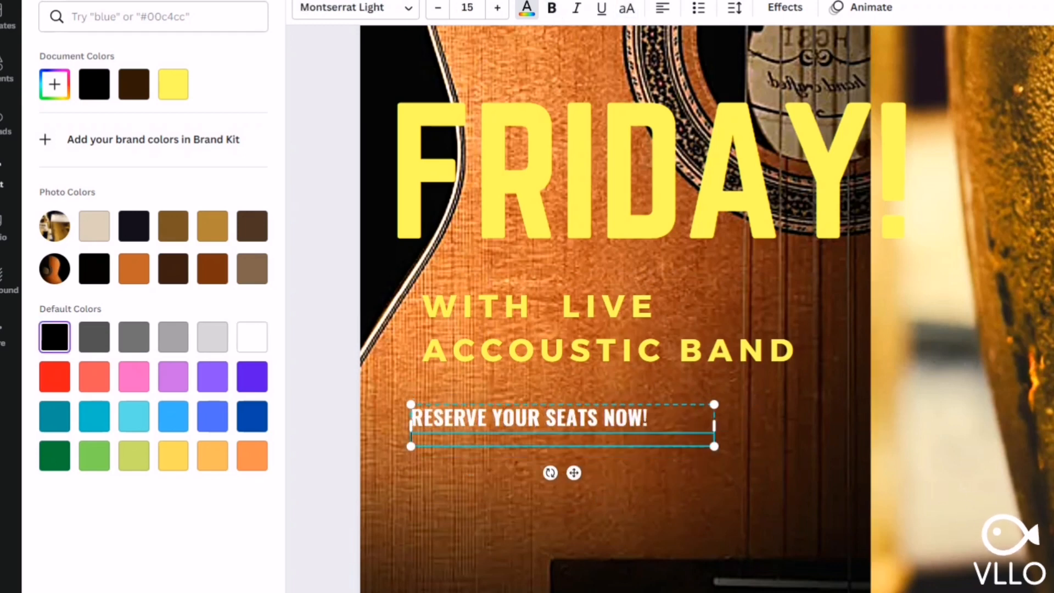
{"action": "key", "text": "ctrl+b"}
{"action": "key", "text": "ctrl+i"}
{"action": "type", "text": "6:00 PM to 8:00 PM"}
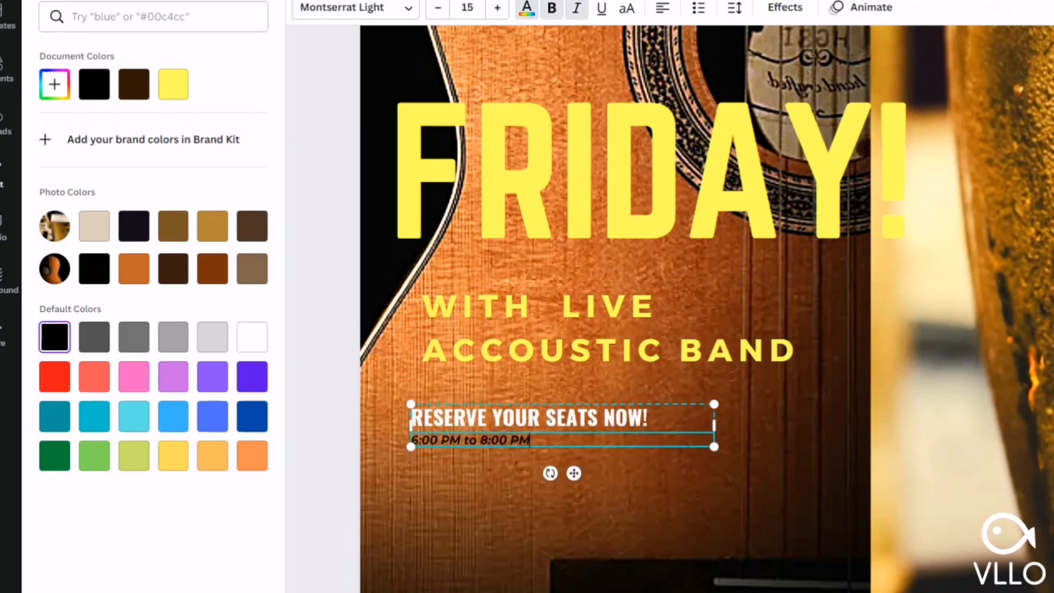
{"action": "key", "text": "Return"}
{"action": "type", "text": "The TOWER BAR, AYALA AVEUE MAKATI"}
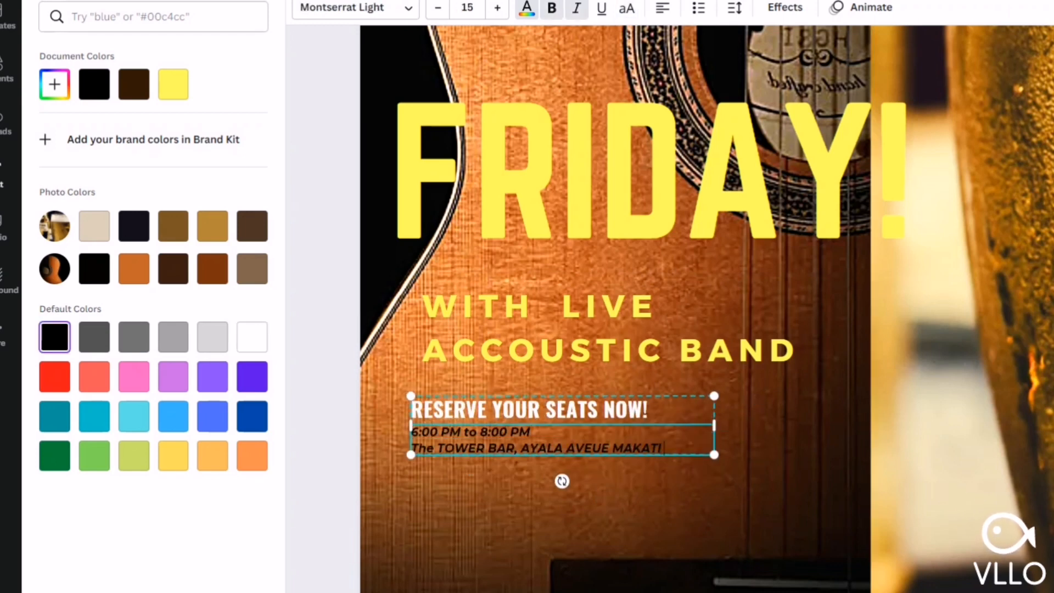
Set the time and venue lines in the Economica font and colour them white.
{"action": "key", "text": "shift+Down"}
{"action": "key", "text": "shift+End"}
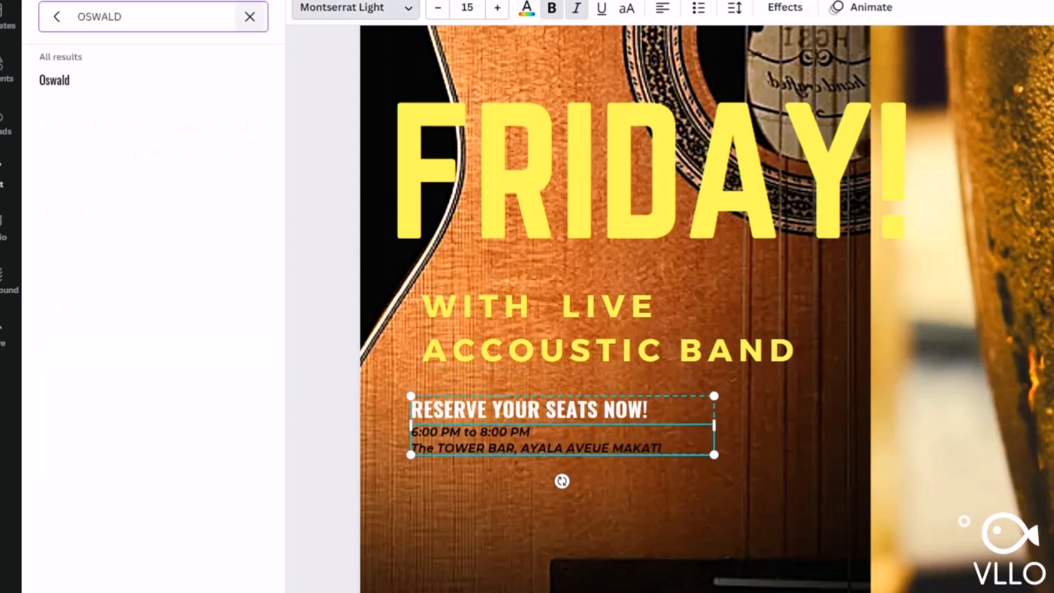
{"action": "left_click", "coordinate": [250, 17]}
{"action": "type", "text": "E"}
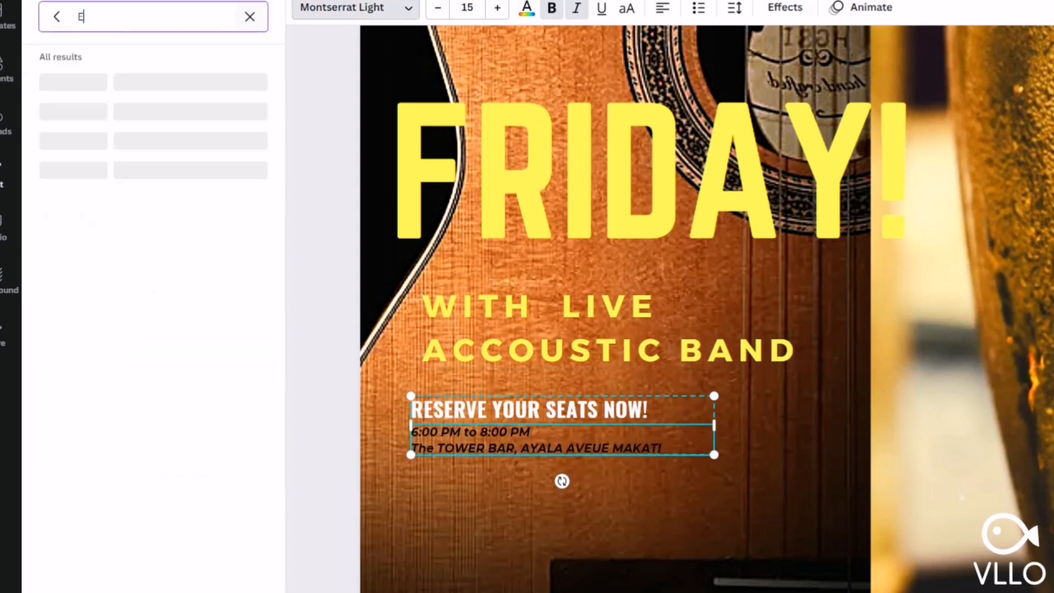
{"action": "type", "text": "CONOMICA"}
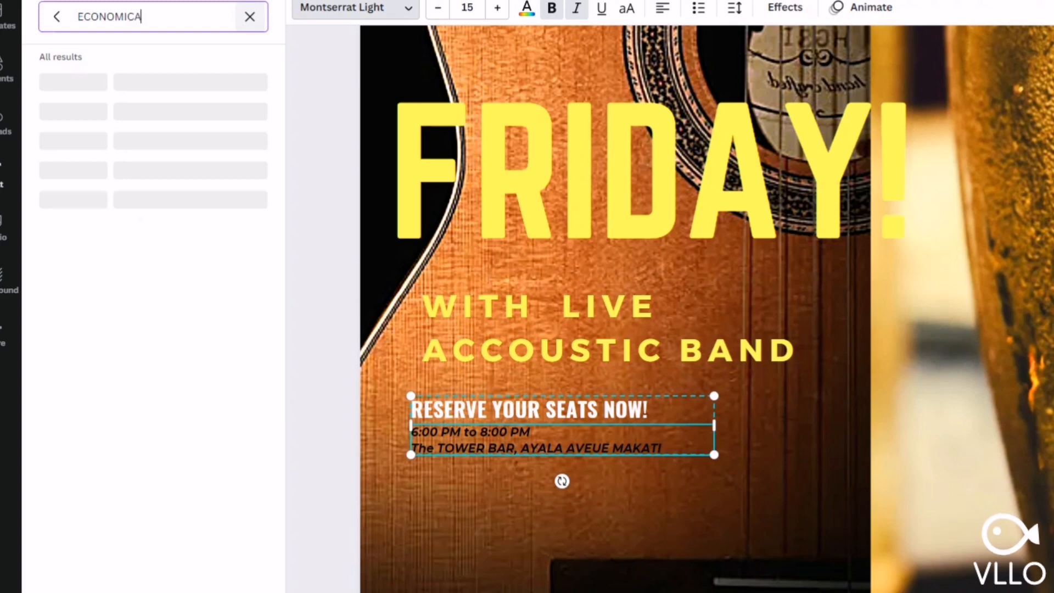
{"action": "left_click", "coordinate": [58, 81]}
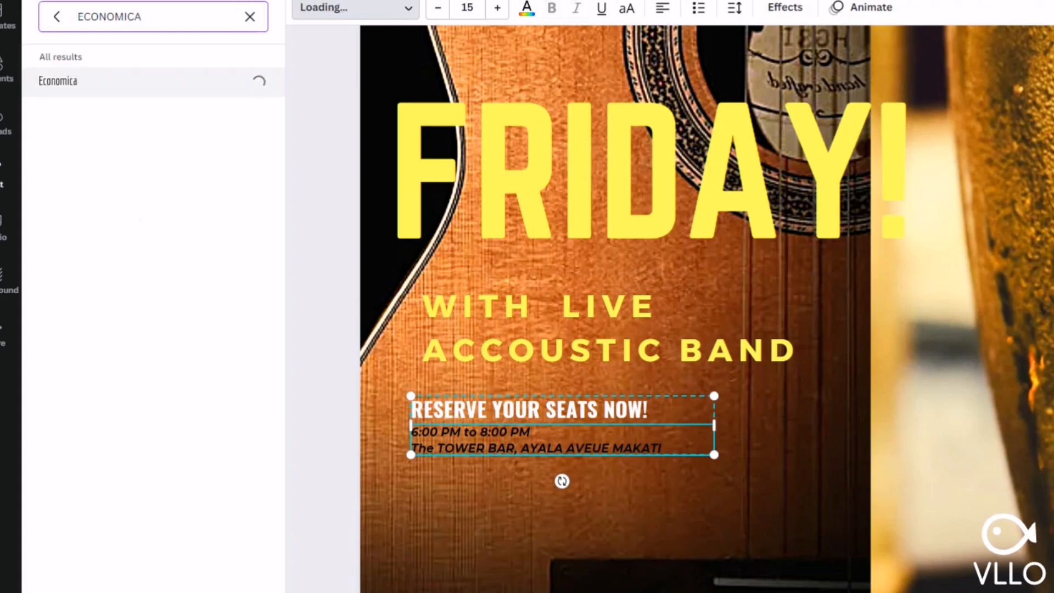
{"action": "left_click", "coordinate": [526, 8]}
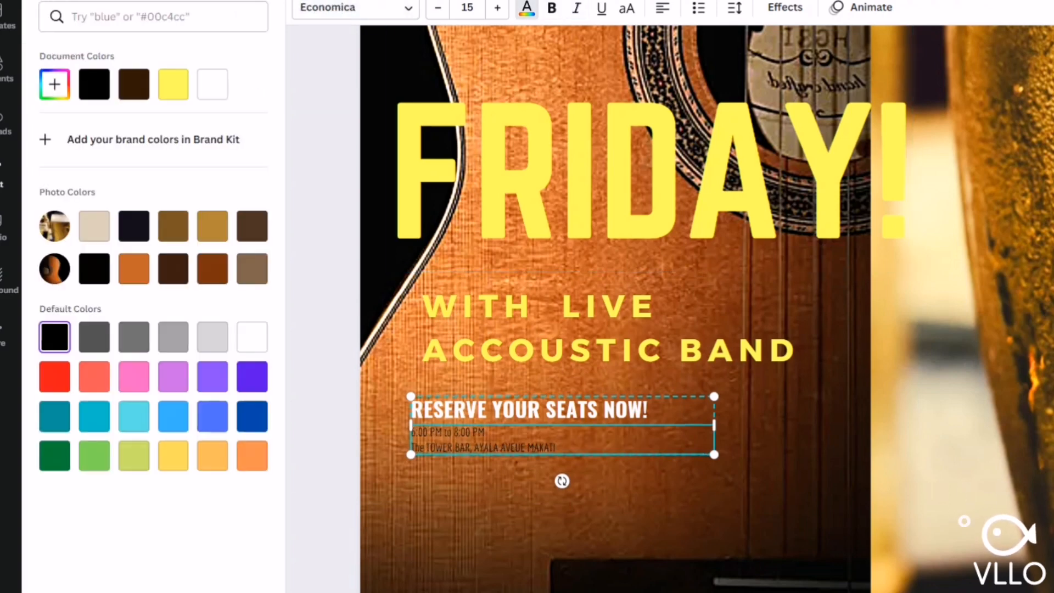
{"action": "left_click", "coordinate": [212, 84]}
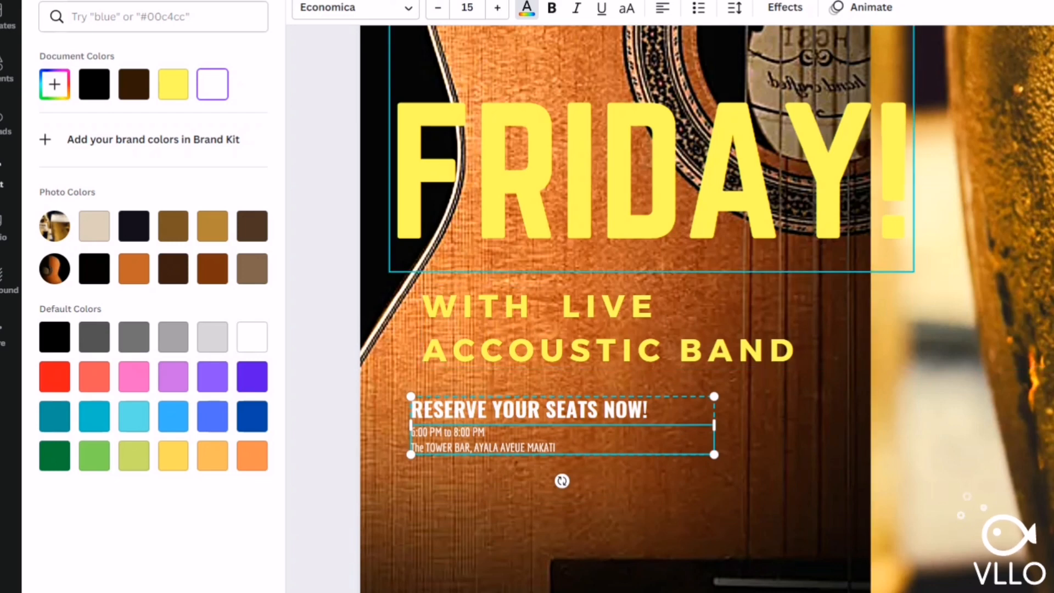
Make the time and venue lines bold at size 20 and slightly widen their letter spacing.
{"action": "left_click", "coordinate": [497, 8]}
{"action": "left_click", "coordinate": [497, 8]}
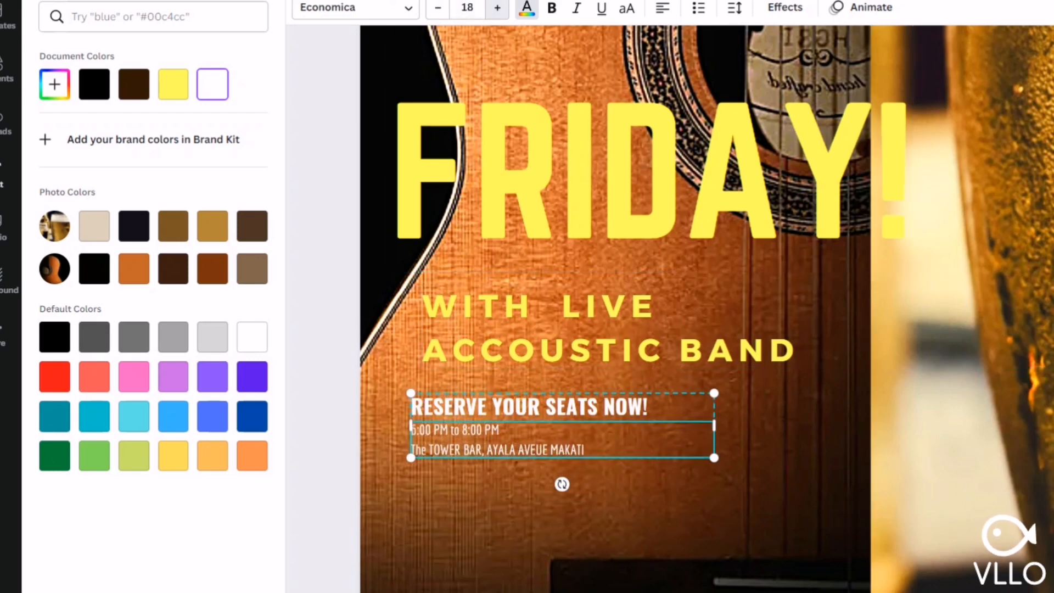
{"action": "left_click", "coordinate": [497, 8]}
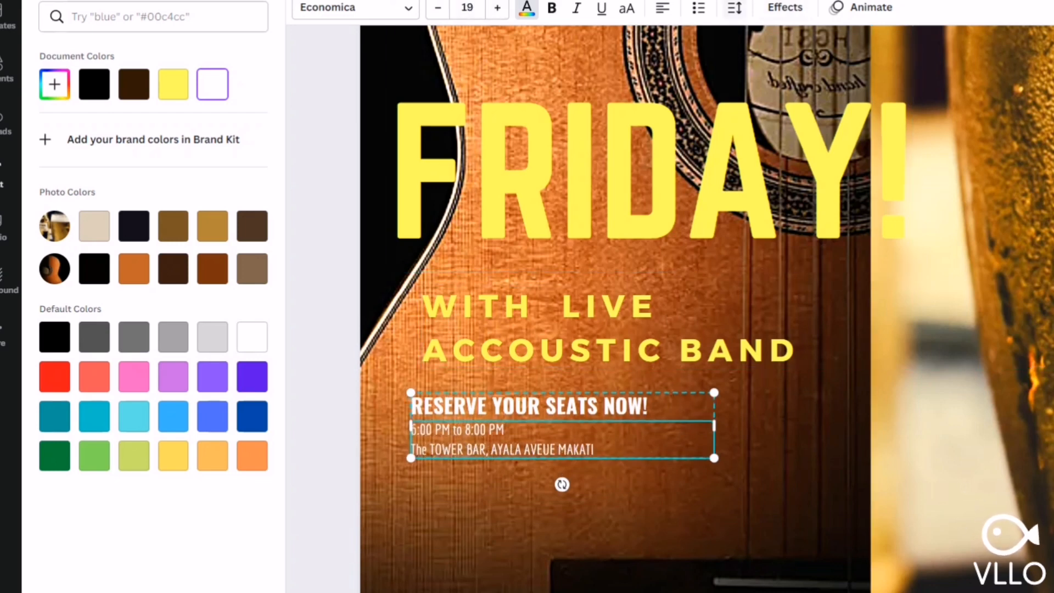
{"action": "left_click", "coordinate": [735, 8]}
{"action": "left_click_drag", "start_coordinate": [849, 57], "coordinate": [853, 58]}
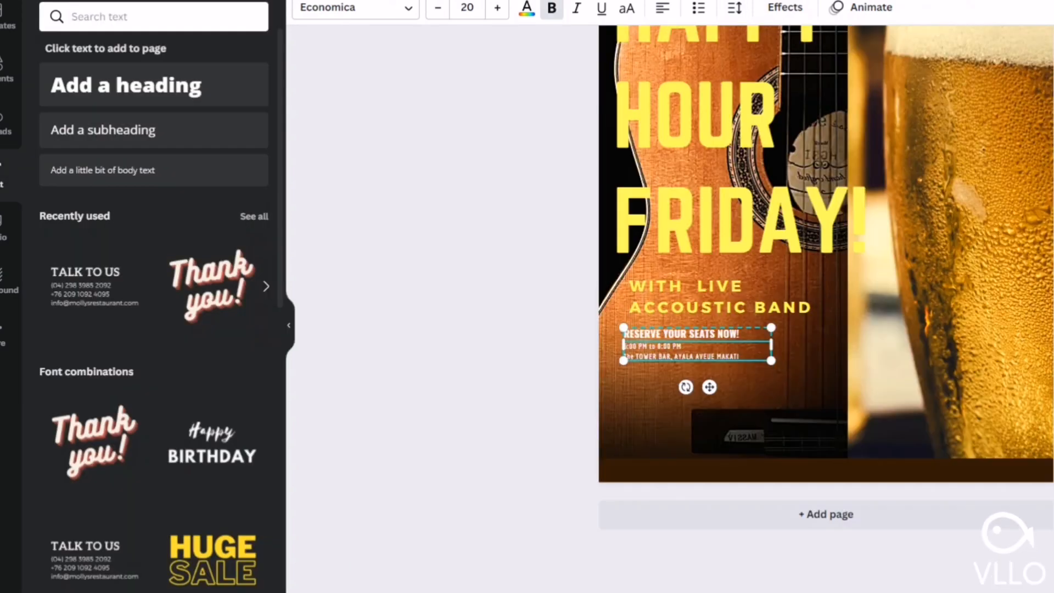
Enlarge the reservation block until its title is about size 33.8, and move it lower on the guitar photo.
{"action": "scroll", "coordinate": [742, 330], "scroll_direction": "up", "scroll_amount": 4}
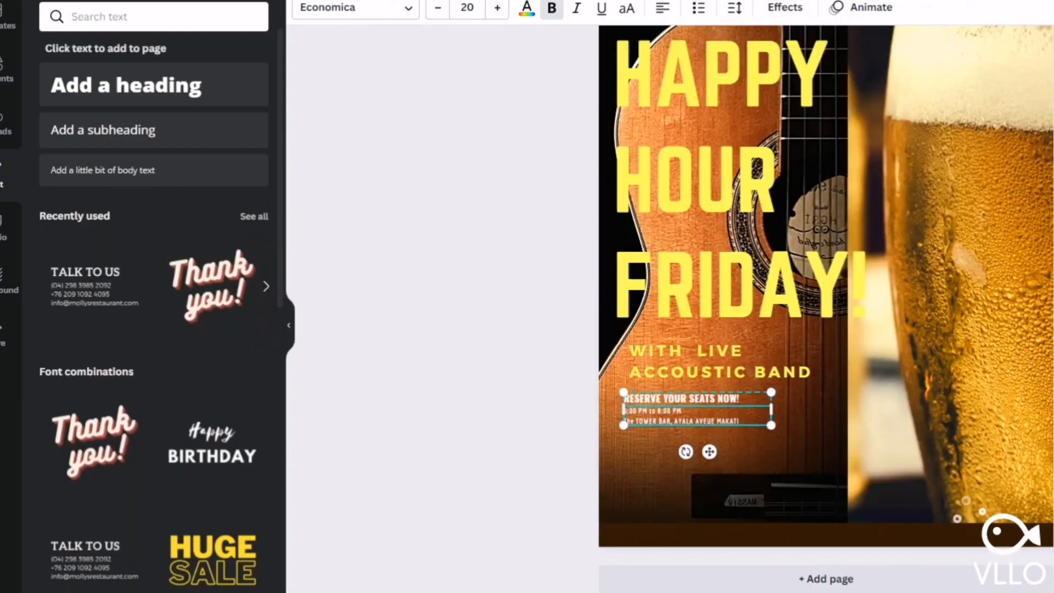
{"action": "scroll", "coordinate": [742, 329], "scroll_direction": "down", "scroll_amount": 2}
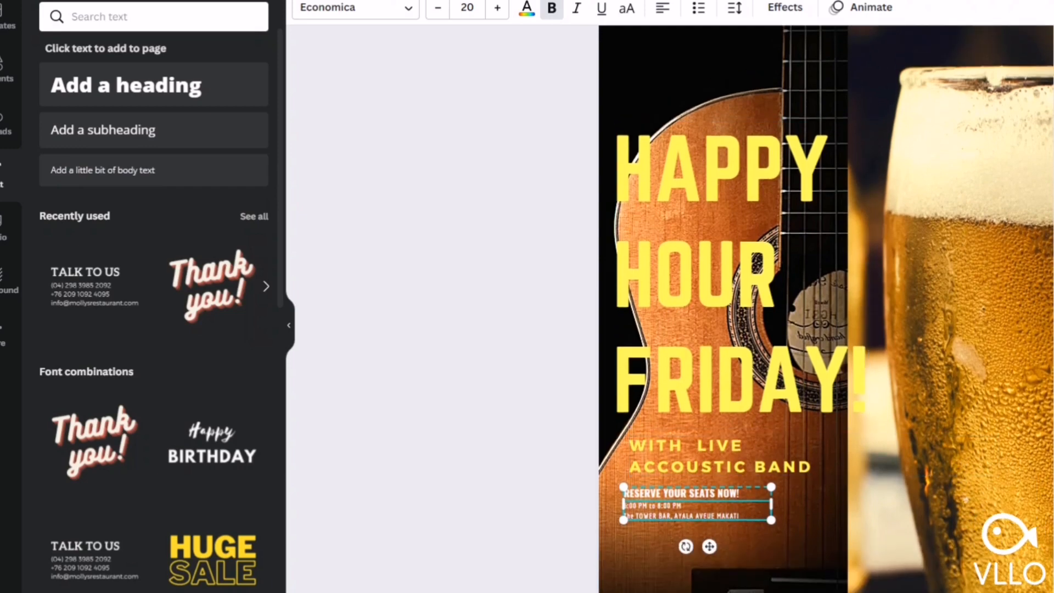
{"action": "left_click_drag", "start_coordinate": [772, 499], "coordinate": [815, 509]}
{"action": "scroll", "coordinate": [742, 439], "scroll_direction": "down", "scroll_amount": 1}
{"action": "left_click_drag", "start_coordinate": [714, 415], "coordinate": [704, 453]}
Insert a blank line between the reservation title and the time line.
{"action": "left_click", "coordinate": [704, 440]}
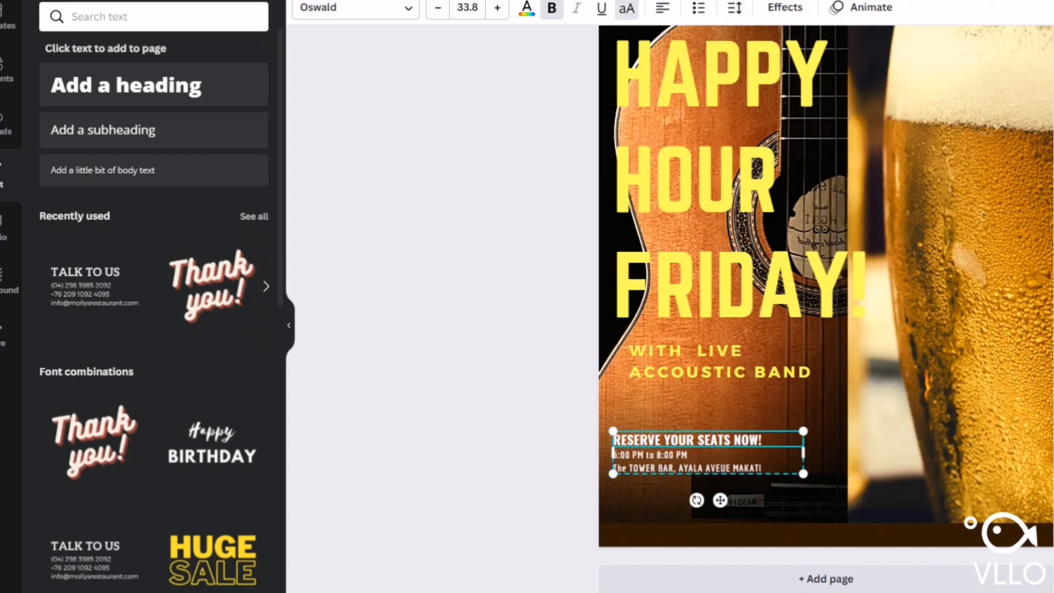
{"action": "key", "text": "Return"}
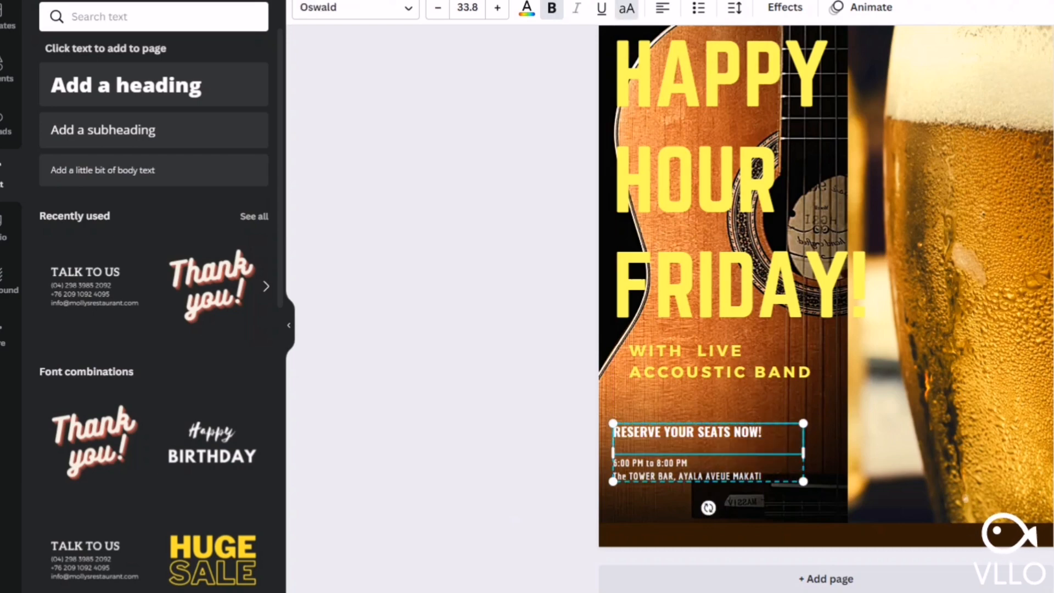
{"action": "key", "text": "Escape"}
Add another subheading to the poster reading LET"S HAVE FUN TONIGHT! in capitals.
{"action": "scroll", "coordinate": [826, 374], "scroll_direction": "up", "scroll_amount": 2}
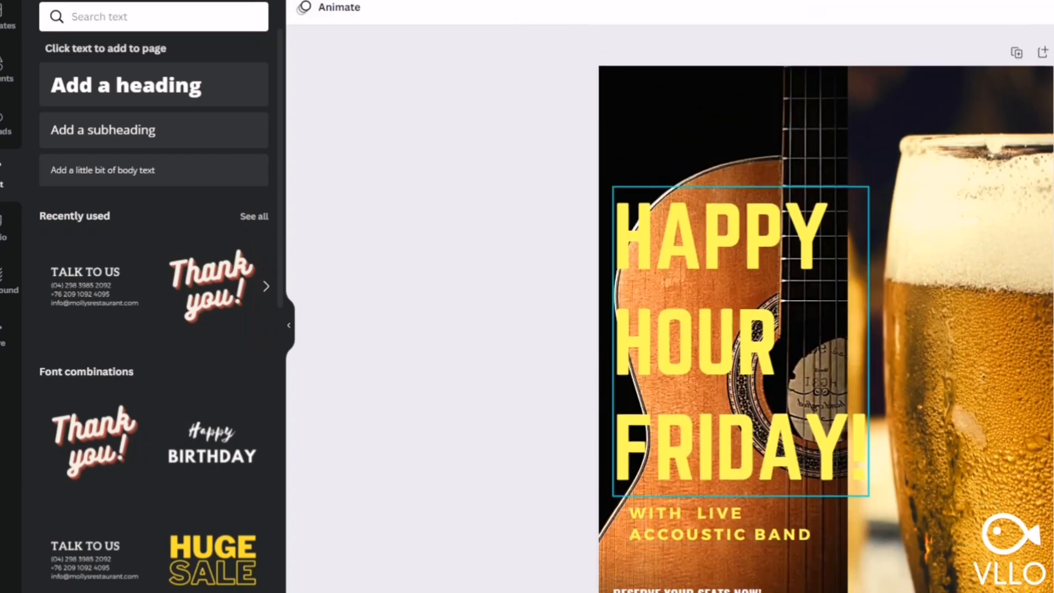
{"action": "scroll", "coordinate": [826, 374], "scroll_direction": "down", "scroll_amount": 1}
{"action": "left_click", "coordinate": [104, 130]}
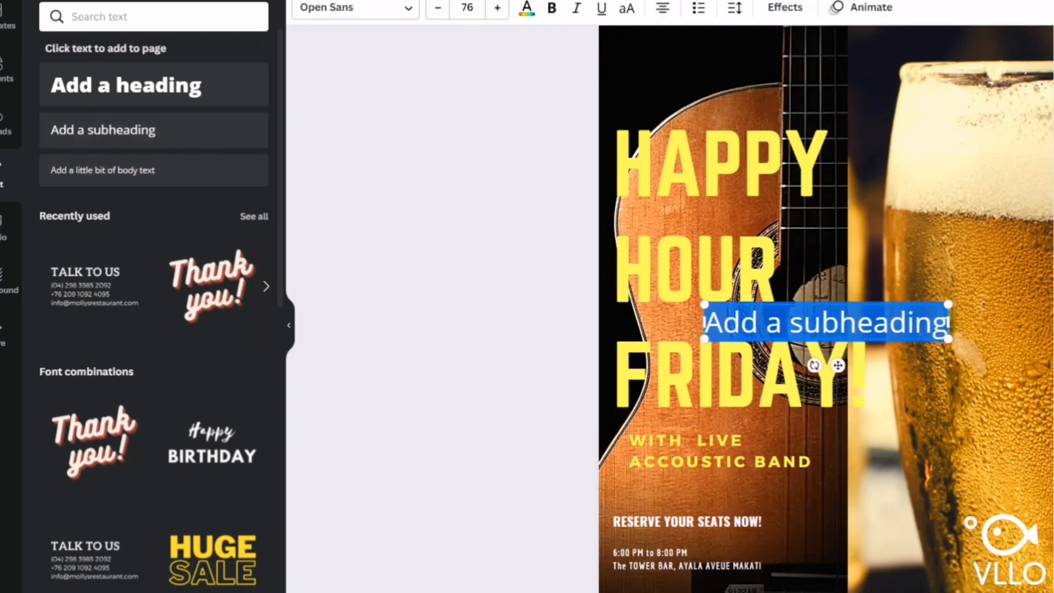
{"action": "type", "text": "Let's have fun tonight!"}
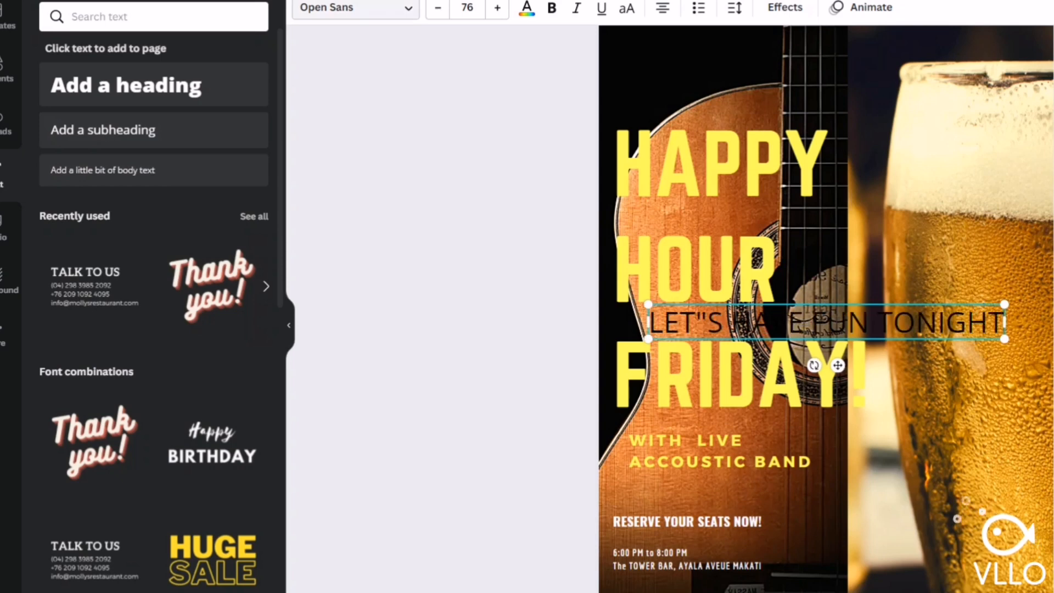
{"action": "type", "text": "!"}
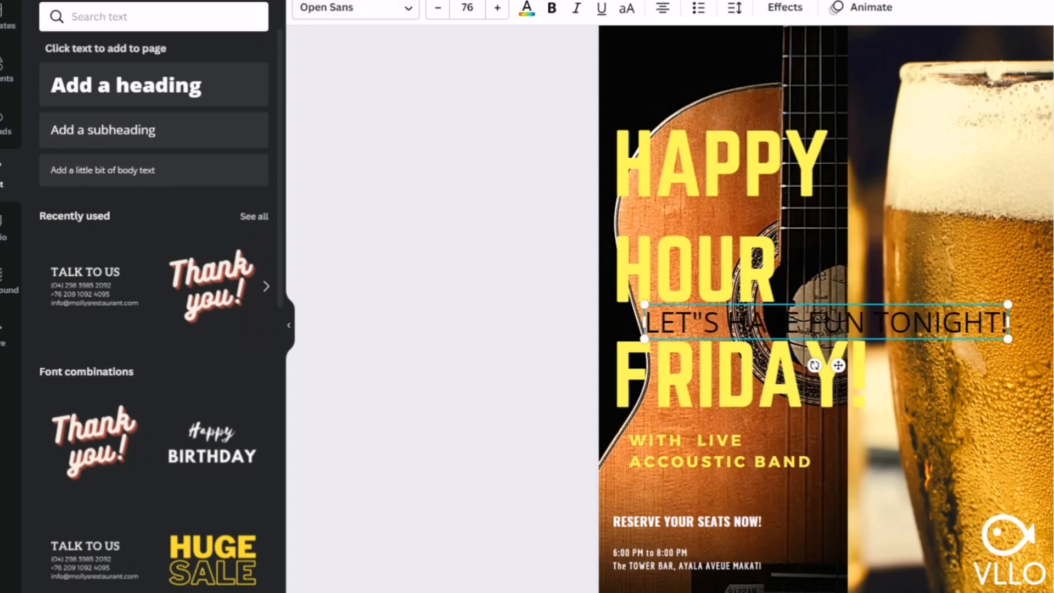
Colour the tonight tagline white and set its font to Staatliches.
{"action": "left_click", "coordinate": [527, 8]}
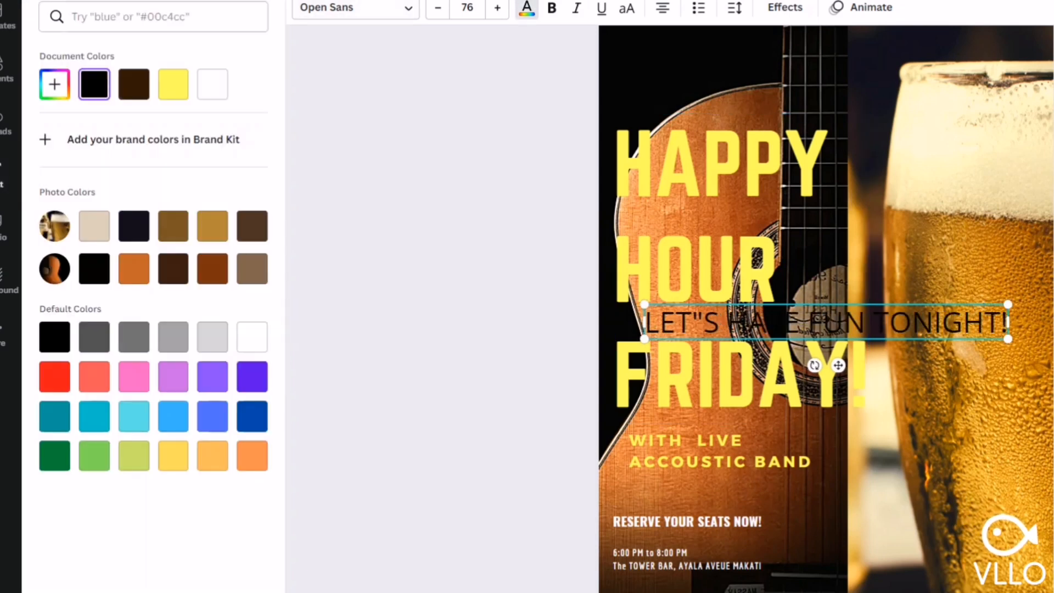
{"action": "left_click", "coordinate": [212, 84]}
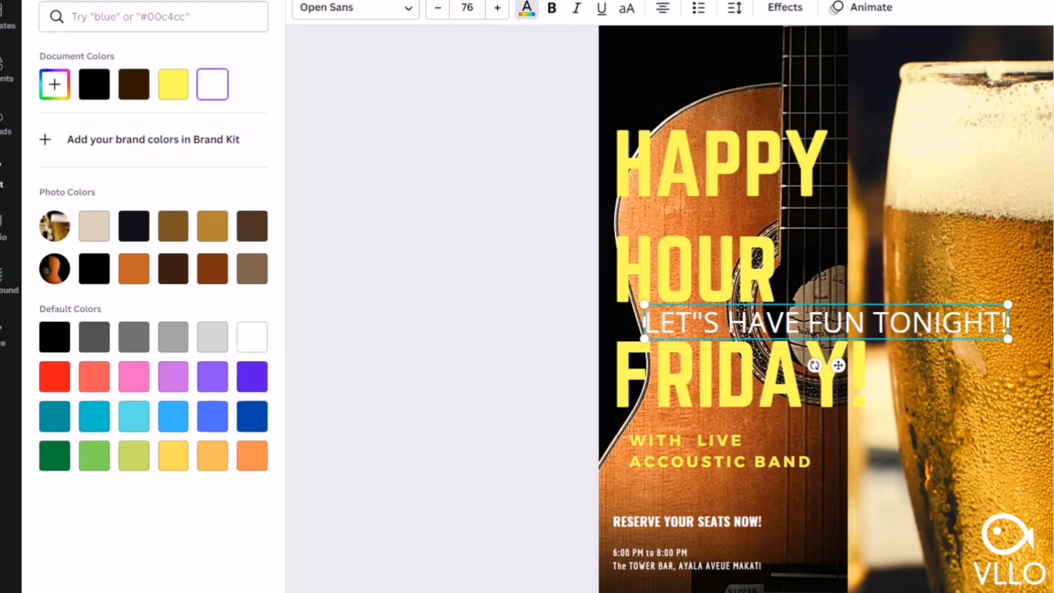
{"action": "left_click", "coordinate": [355, 8]}
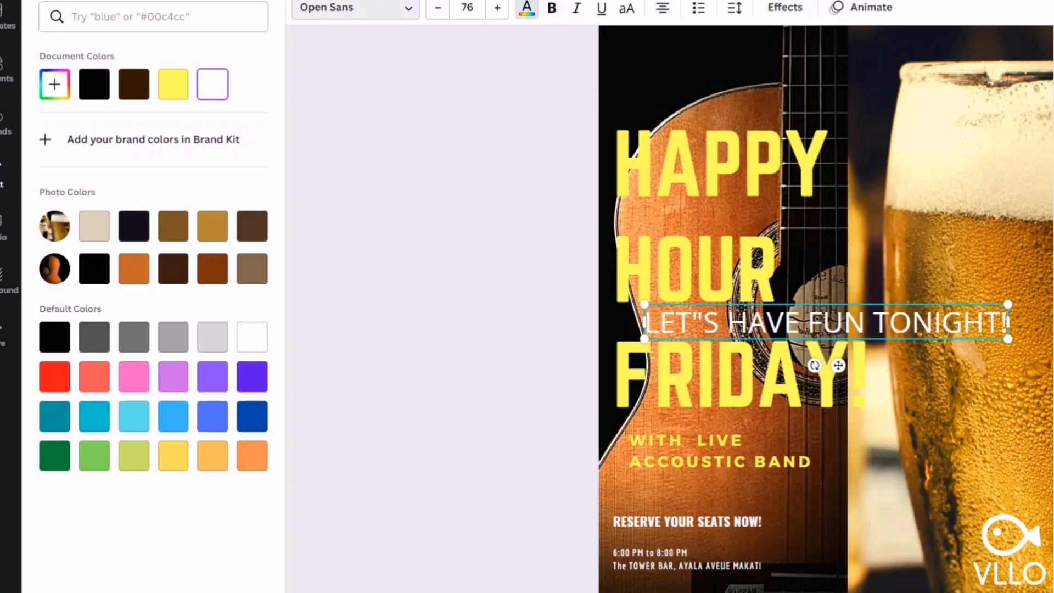
{"action": "left_click", "coordinate": [153, 17]}
{"action": "type", "text": "STAA"}
{"action": "type", "text": "T"}
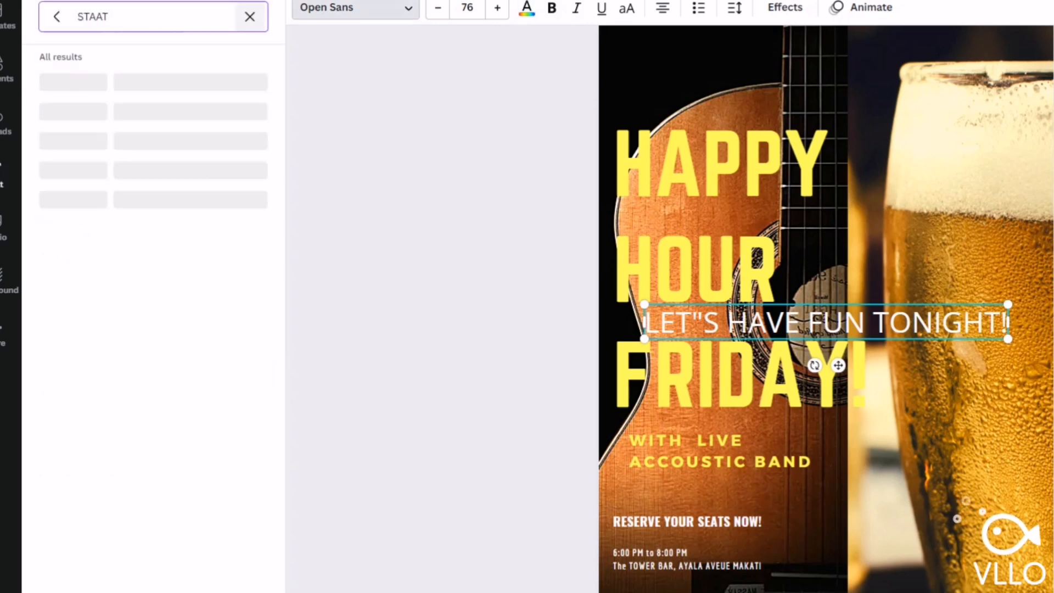
{"action": "left_click", "coordinate": [65, 81]}
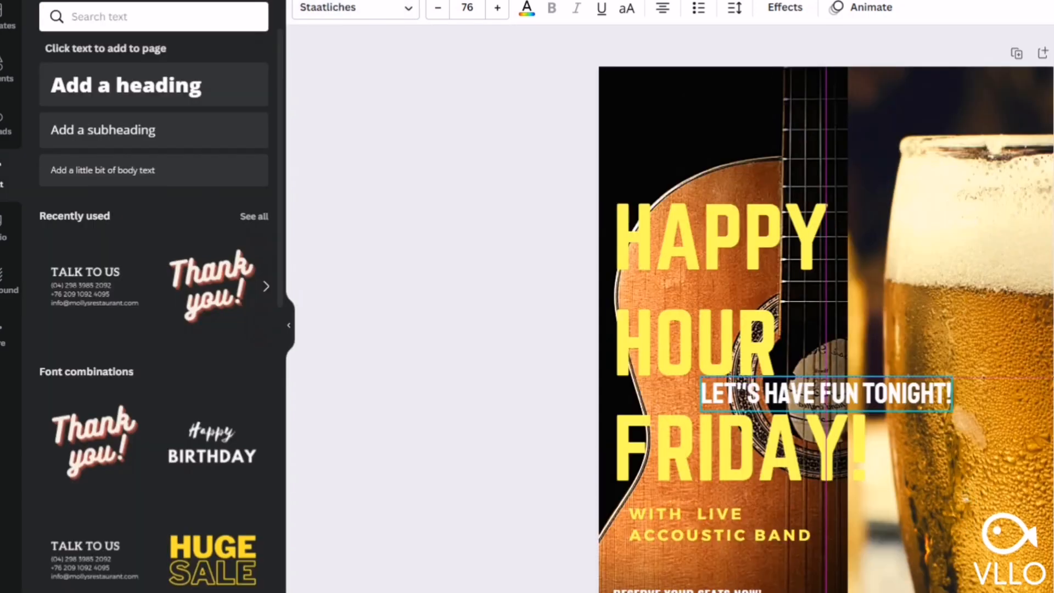
Move the tonight tagline to the poster's upper-left area above the heading and reduce it to size 58.
{"action": "mouse_move", "coordinate": [826, 394]}
{"action": "left_mouse_down"}
{"action": "mouse_move", "coordinate": [689, 164]}
{"action": "mouse_move", "coordinate": [742, 100]}
{"action": "left_mouse_up"}
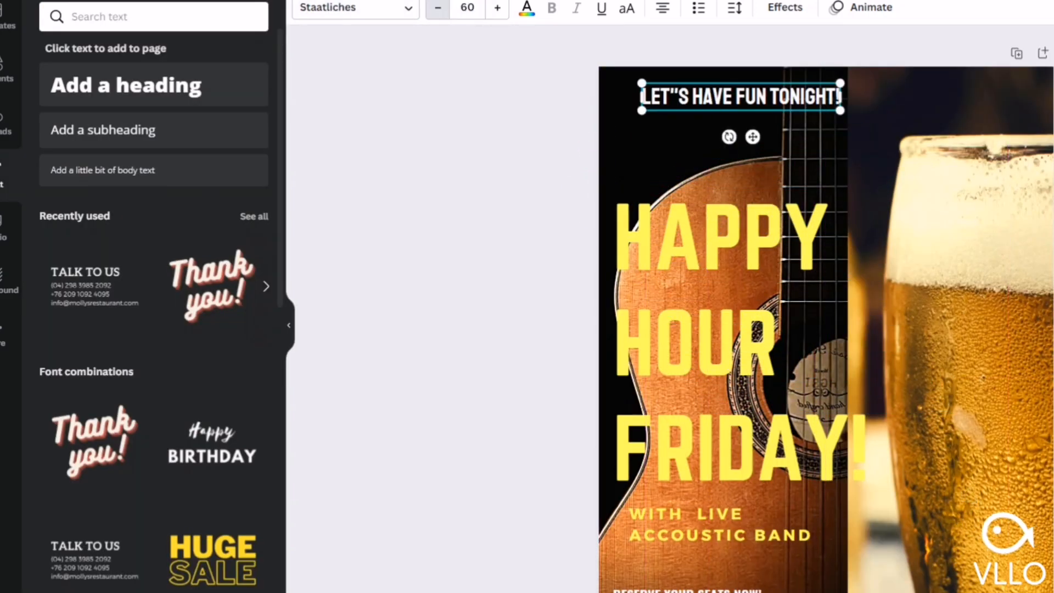
{"action": "left_click", "coordinate": [437, 8]}
{"action": "left_click", "coordinate": [438, 8]}
{"action": "left_click_drag", "start_coordinate": [742, 98], "coordinate": [719, 104]}
{"action": "scroll", "coordinate": [826, 330], "scroll_direction": "down", "scroll_amount": 3}
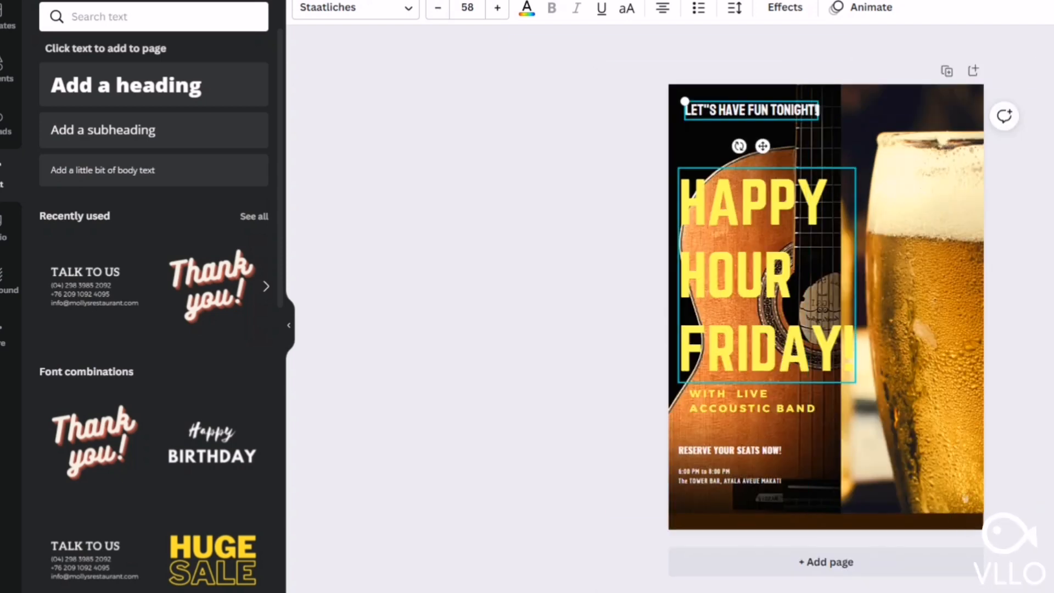
Enlarge the HAPPY HOUR FRIDAY! heading to size 242, extending it up towards the tonight tagline.
{"action": "left_click", "coordinate": [767, 274]}
{"action": "left_click_drag", "start_coordinate": [679, 168], "coordinate": [672, 160]}
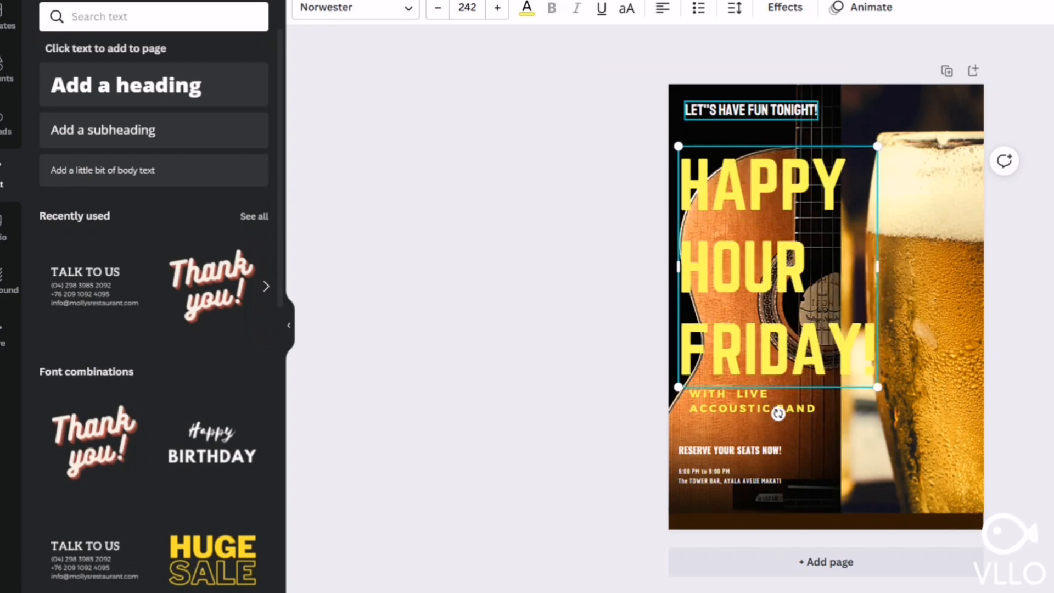
Correct the tonight tagline to read LET'S HAVE FUN TONIGHT! and slightly widen its letter spacing.
{"action": "left_click", "coordinate": [751, 132]}
{"action": "left_click", "coordinate": [686, 102]}
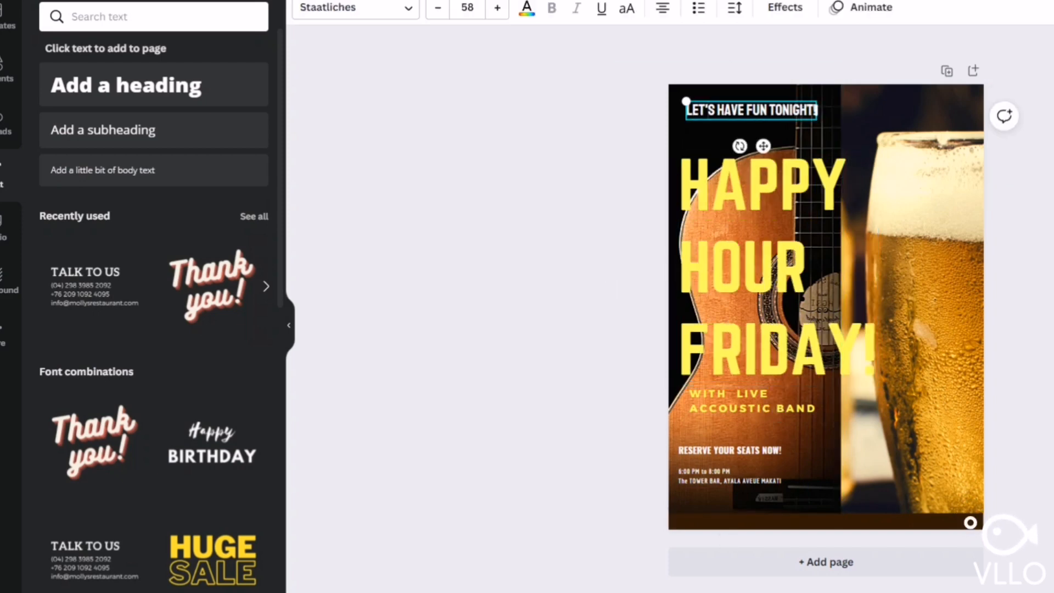
{"action": "double_click", "coordinate": [686, 102]}
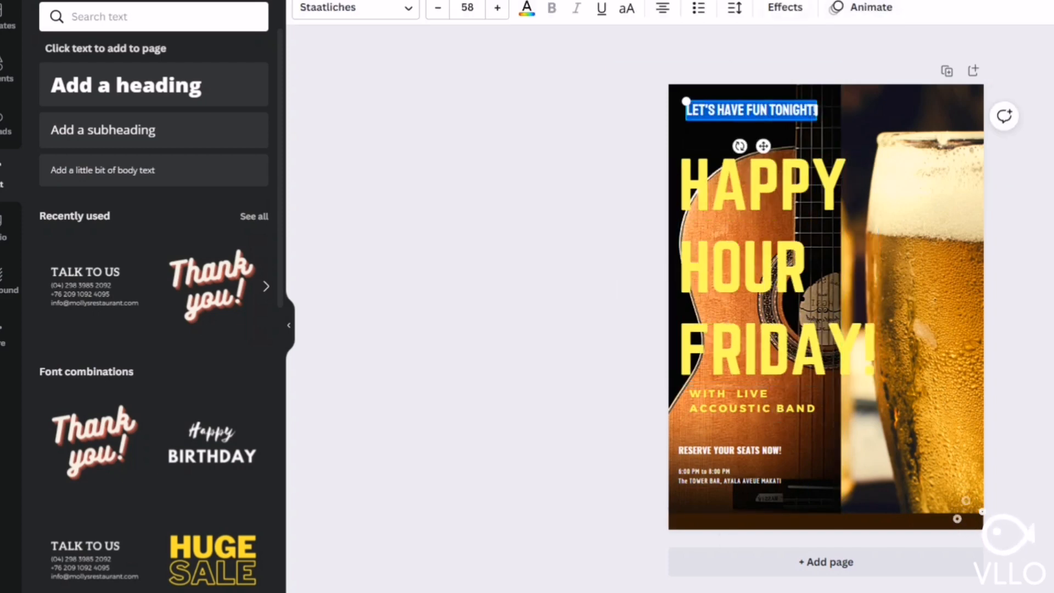
{"action": "left_click", "coordinate": [735, 8]}
{"action": "left_click_drag", "start_coordinate": [849, 57], "coordinate": [851, 57]}
Enlarge the RESERVE YOUR SEATS NOW! title by two size increments.
{"action": "left_click", "coordinate": [730, 451]}
{"action": "double_click", "coordinate": [730, 450]}
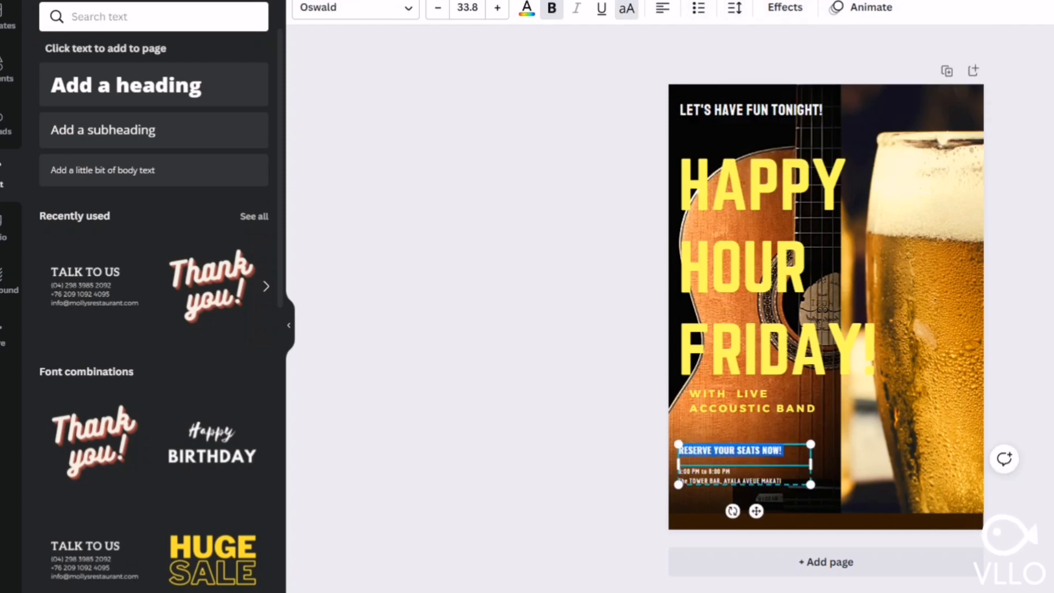
{"action": "left_click", "coordinate": [497, 7]}
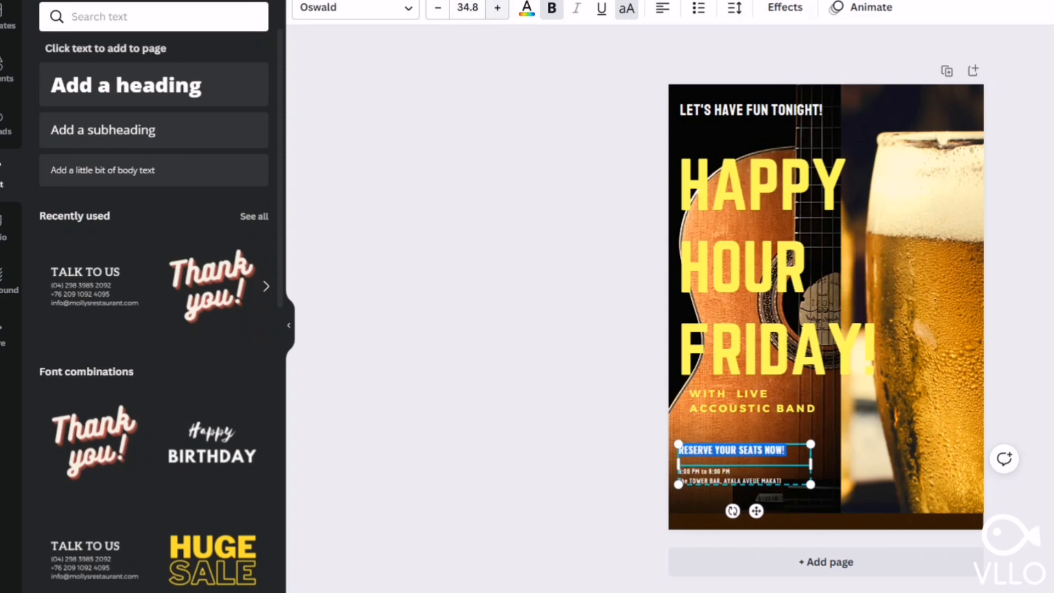
{"action": "left_click", "coordinate": [498, 8]}
Increase the venue address line in the reservation block to size 29.7.
{"action": "left_click", "coordinate": [705, 471]}
{"action": "triple_click", "coordinate": [705, 471]}
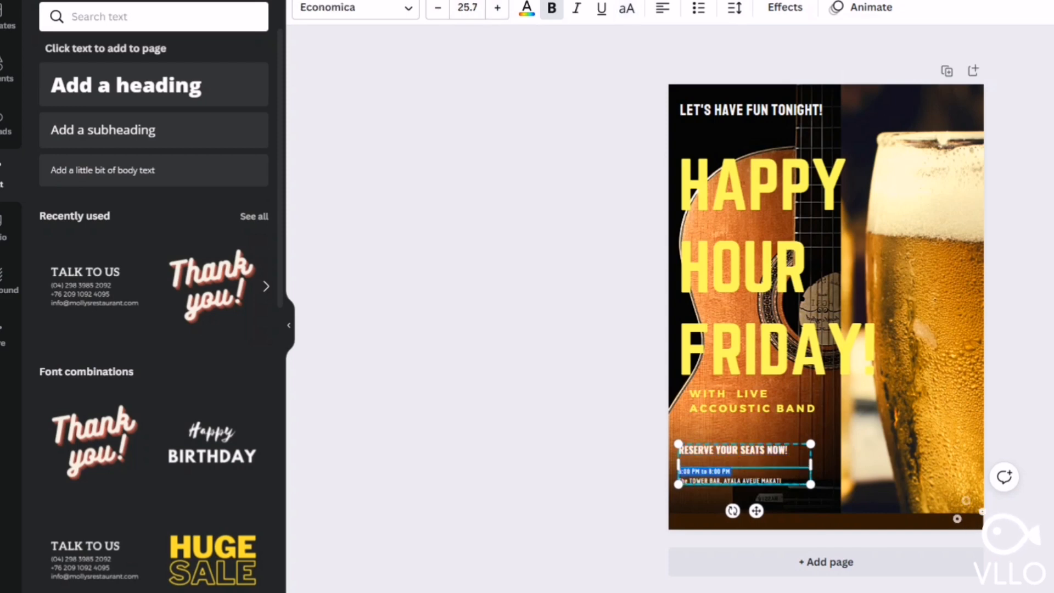
{"action": "left_click", "coordinate": [704, 471]}
{"action": "triple_click", "coordinate": [731, 480]}
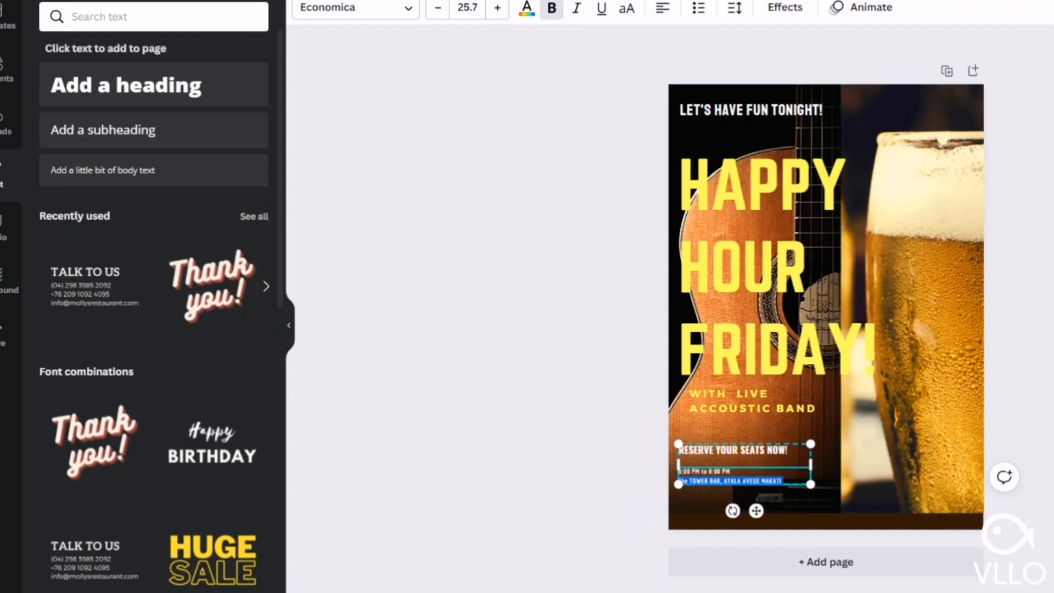
{"action": "left_click", "coordinate": [497, 7]}
{"action": "left_click", "coordinate": [498, 8]}
{"action": "left_click", "coordinate": [498, 8]}
{"action": "left_click", "coordinate": [498, 8]}
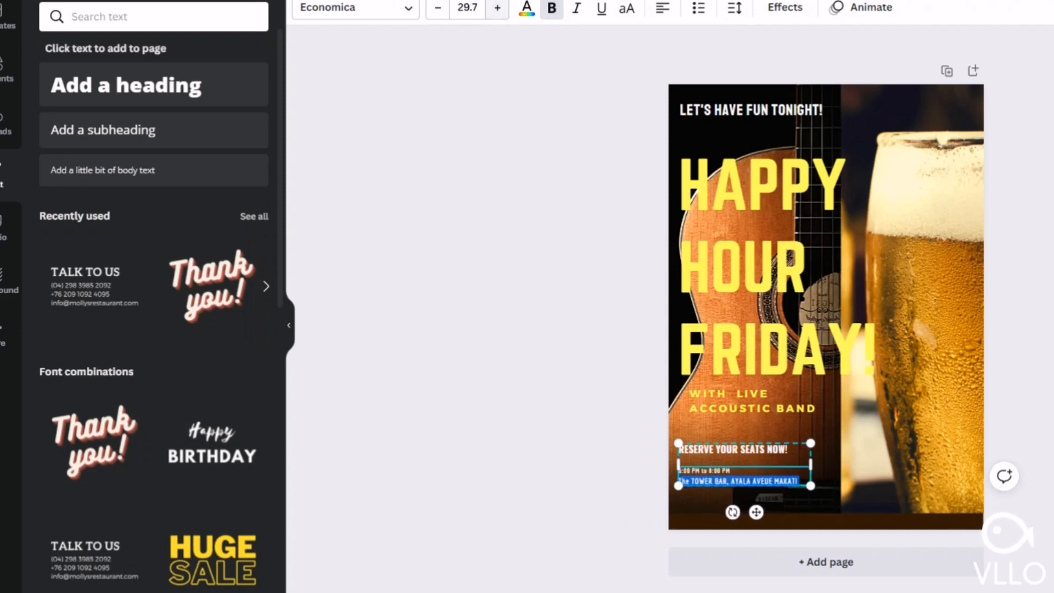
Increase the 6:00 PM to 8:00 PM time line to size 32.7 and deselect the reservation block.
{"action": "triple_click", "coordinate": [705, 472]}
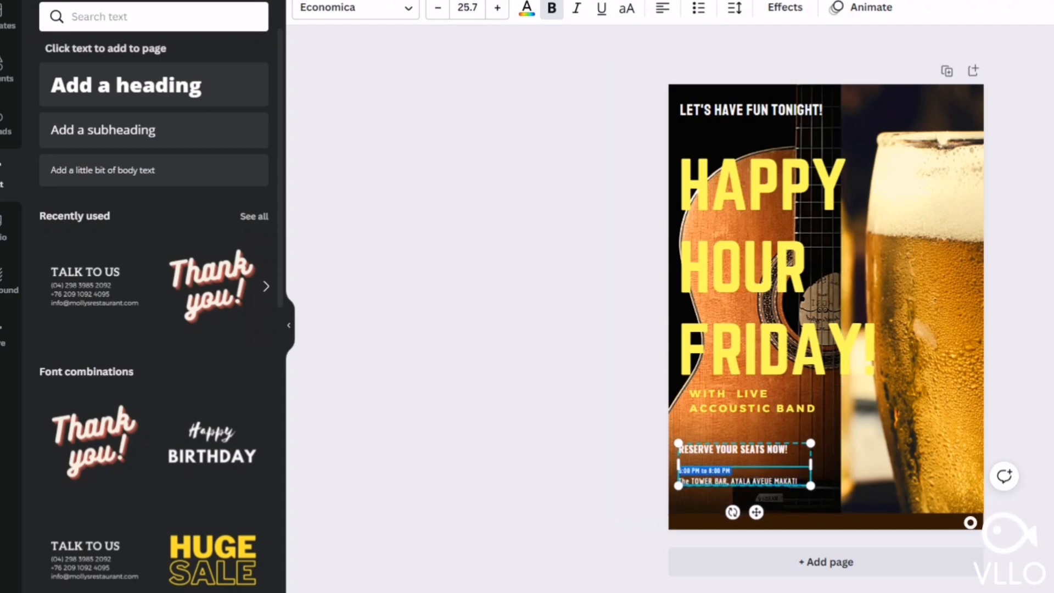
{"action": "left_click", "coordinate": [498, 7]}
{"action": "left_click", "coordinate": [498, 8]}
{"action": "left_click", "coordinate": [497, 7]}
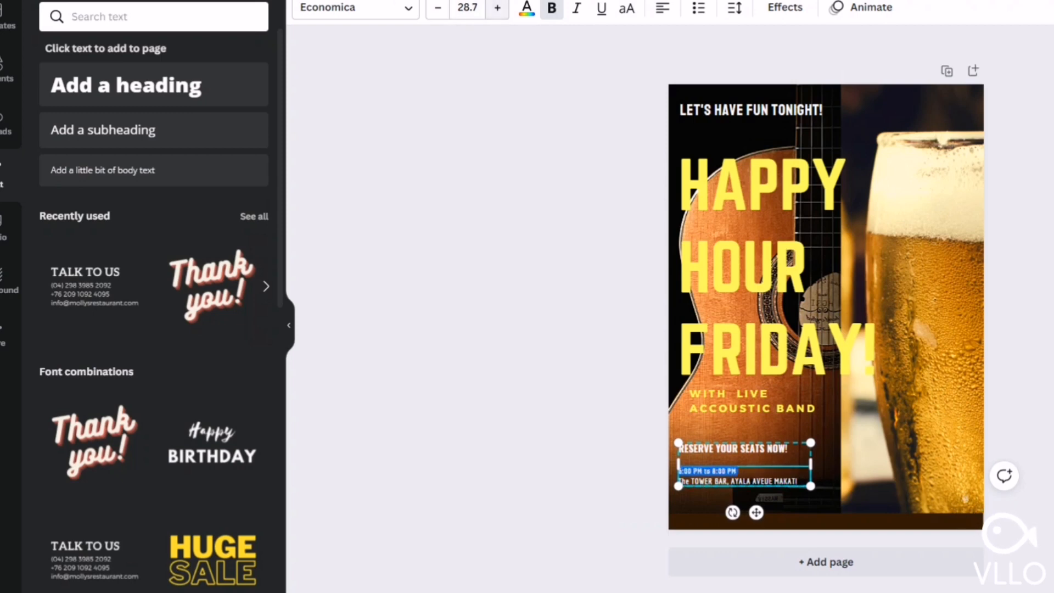
{"action": "left_click", "coordinate": [498, 8]}
{"action": "left_click", "coordinate": [497, 8]}
{"action": "left_click", "coordinate": [498, 7]}
{"action": "left_click", "coordinate": [498, 8]}
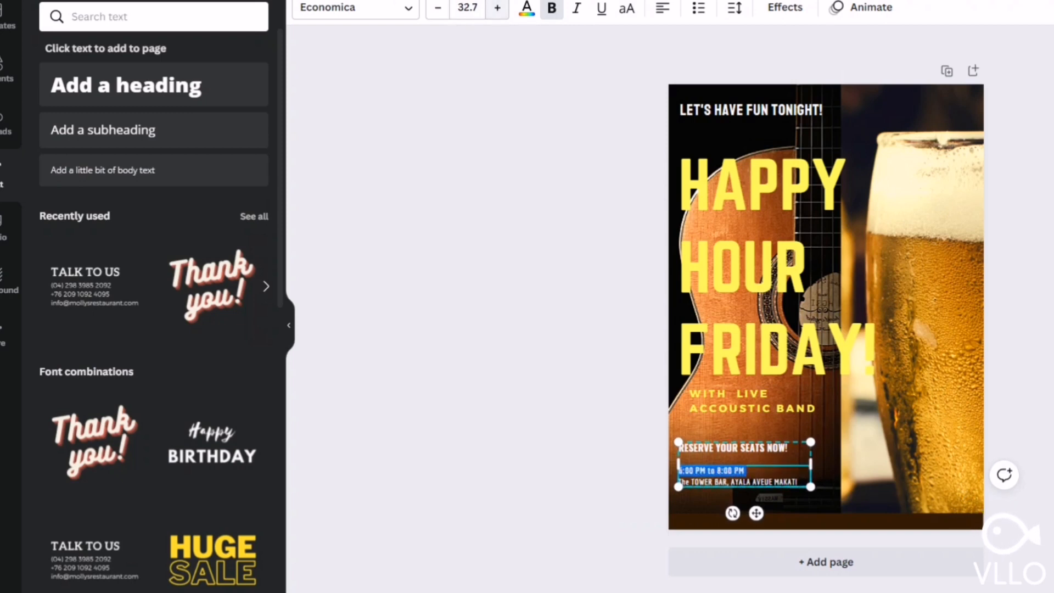
{"action": "left_click", "coordinate": [542, 433]}
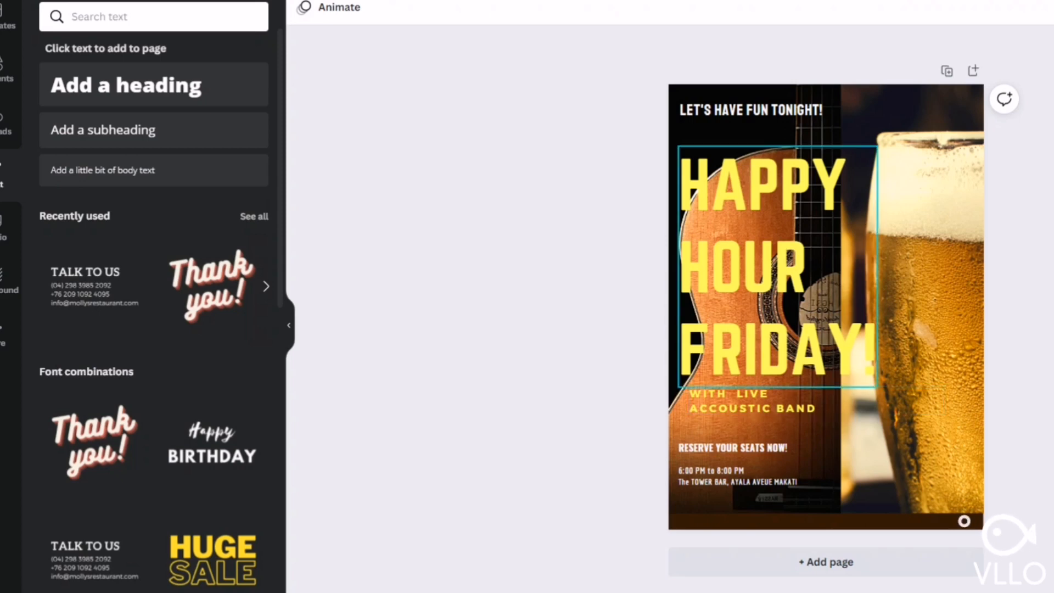
Review the finished poster in the PDF viewer, zoomed out to 33% so the whole page fits.
{"action": "scroll", "coordinate": [968, 496], "scroll_direction": "down", "scroll_amount": 1}
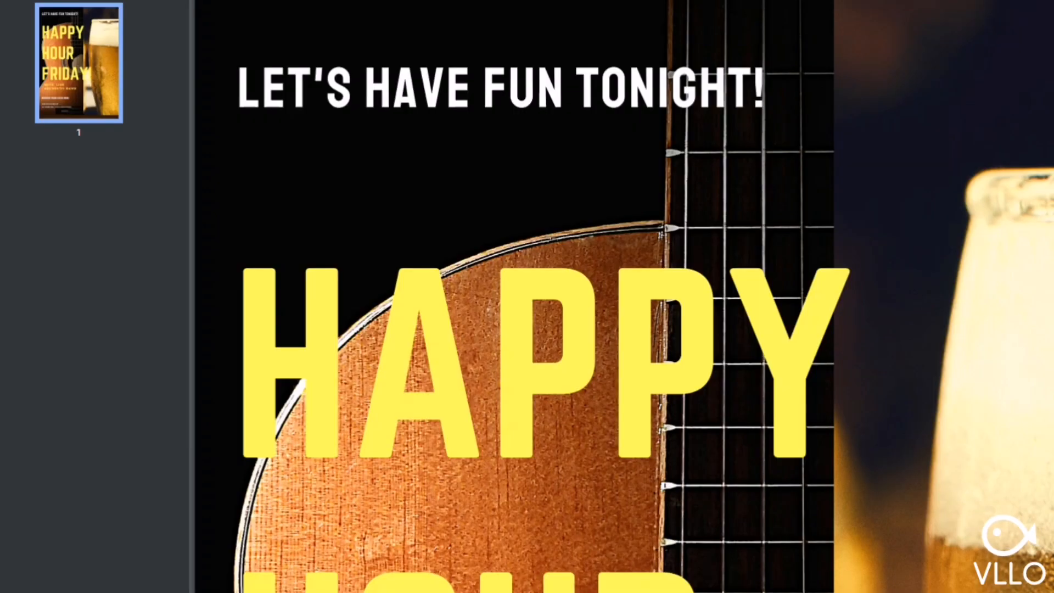
{"action": "scroll", "coordinate": [624, 314], "scroll_direction": "down", "scroll_amount": 3}
{"action": "scroll", "coordinate": [624, 314], "scroll_direction": "up", "scroll_amount": 2}
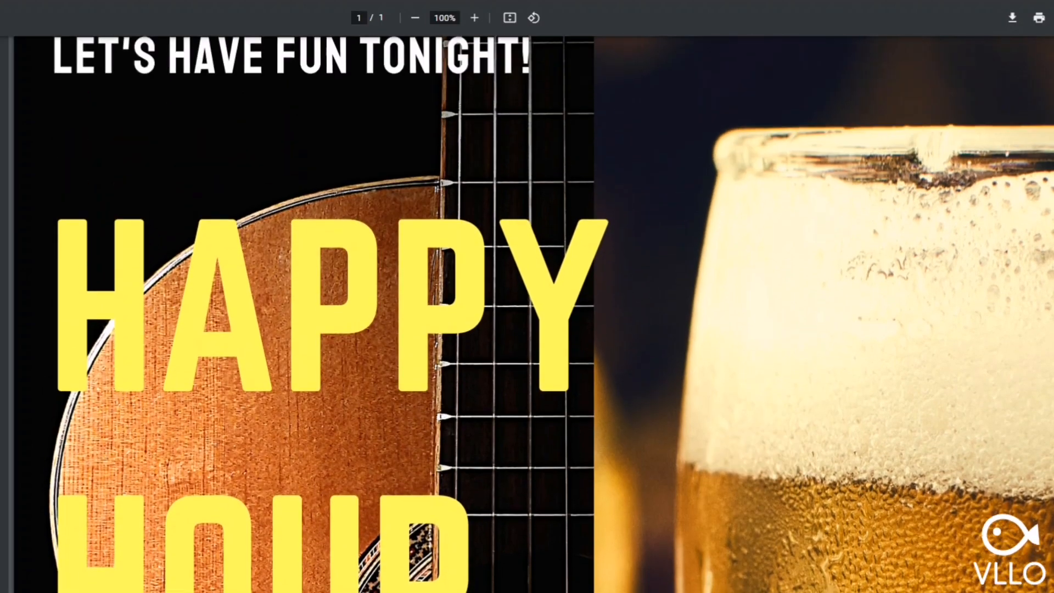
{"action": "left_click", "coordinate": [415, 17]}
{"action": "left_click", "coordinate": [415, 17]}
{"action": "left_click", "coordinate": [415, 18]}
{"action": "left_click", "coordinate": [415, 18]}
{"action": "left_click", "coordinate": [415, 17]}
{"action": "left_click", "coordinate": [415, 18]}
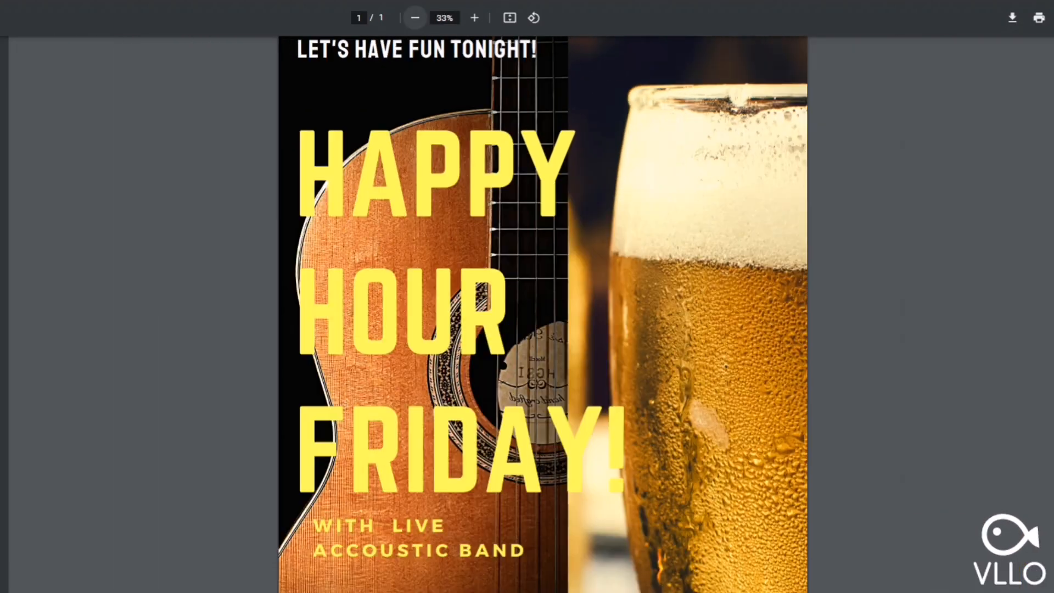
{"action": "left_click", "coordinate": [416, 18]}
{"action": "left_click", "coordinate": [474, 17]}
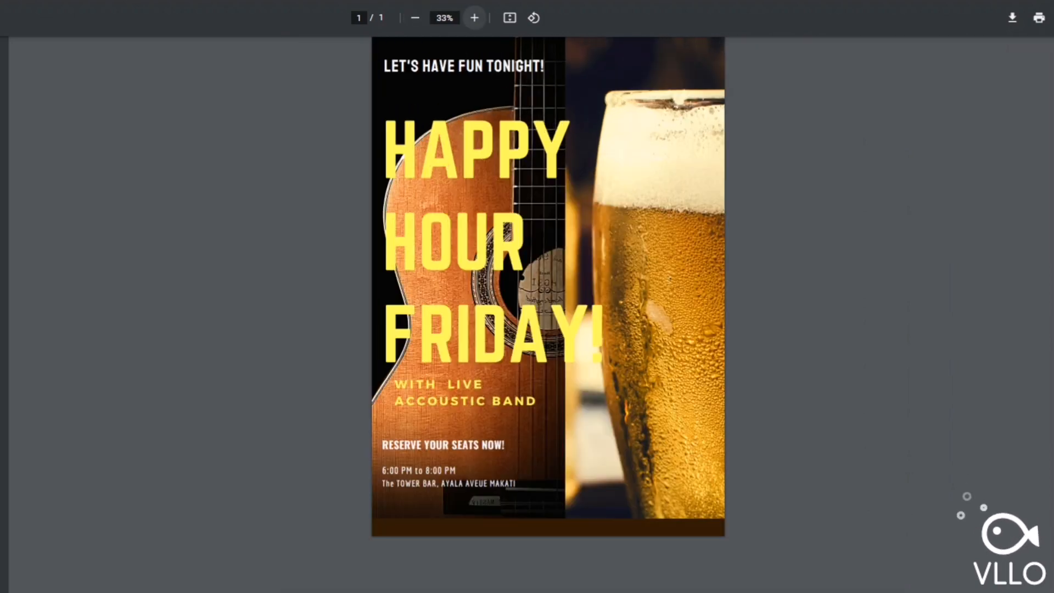